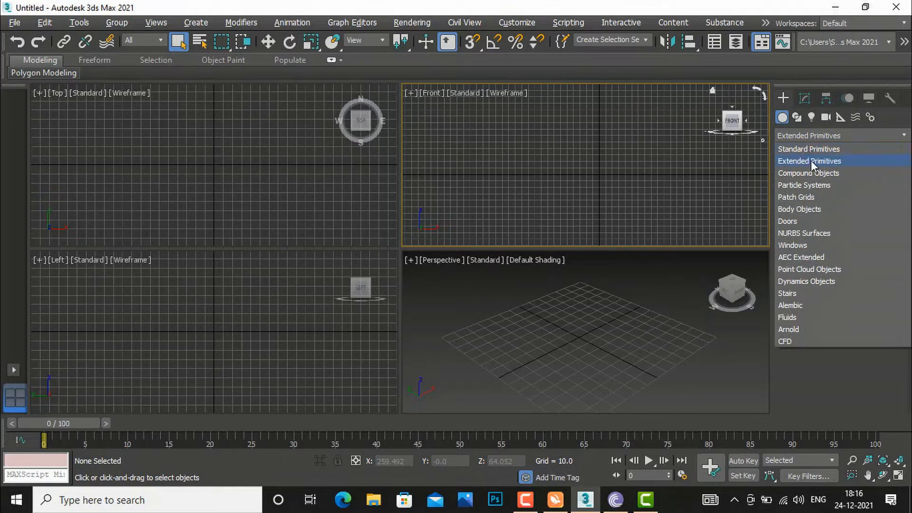
- Draw an open zigzag line spline with five corner points across the upper part of the Top view
{"action": "left_click", "coordinate": [782, 115]}
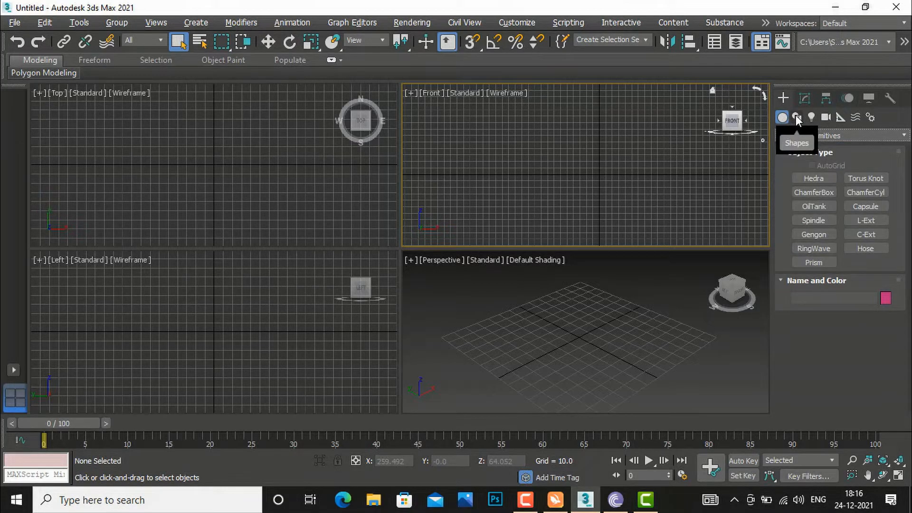
{"action": "left_click", "coordinate": [796, 116]}
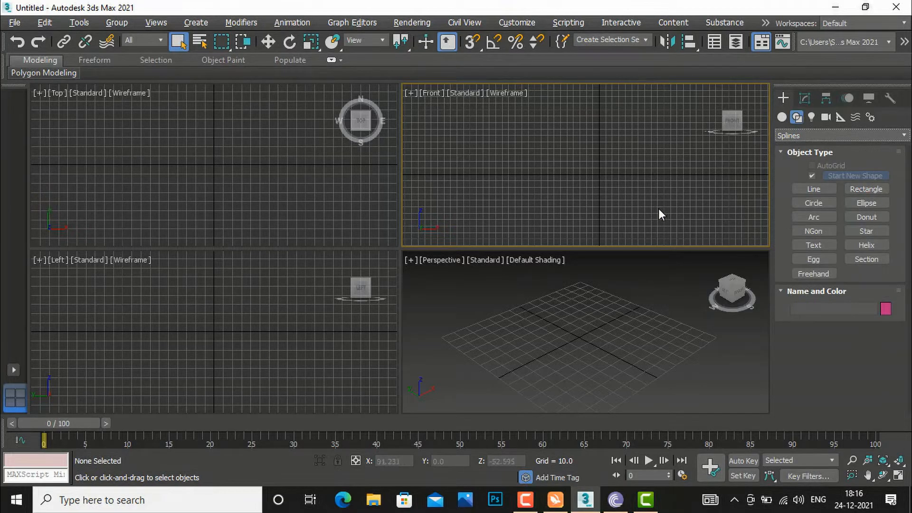
{"action": "left_click", "coordinate": [807, 188]}
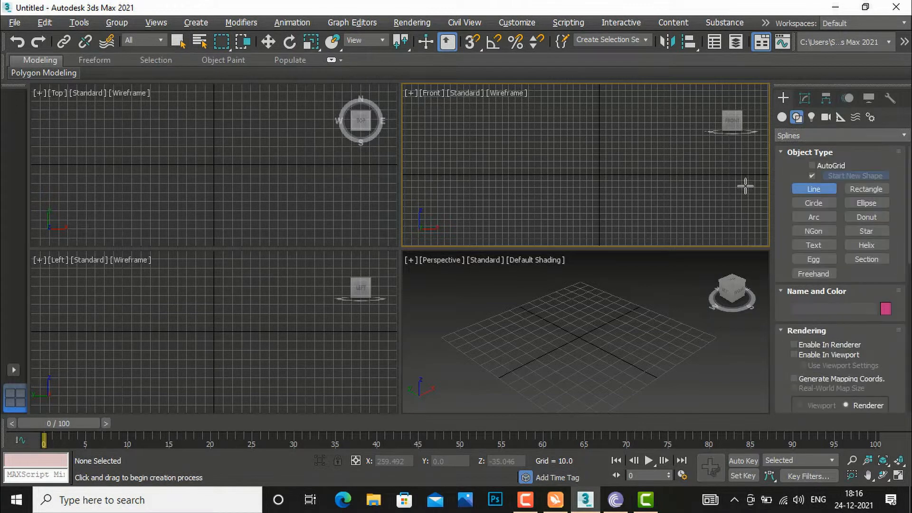
{"action": "left_click", "coordinate": [124, 143]}
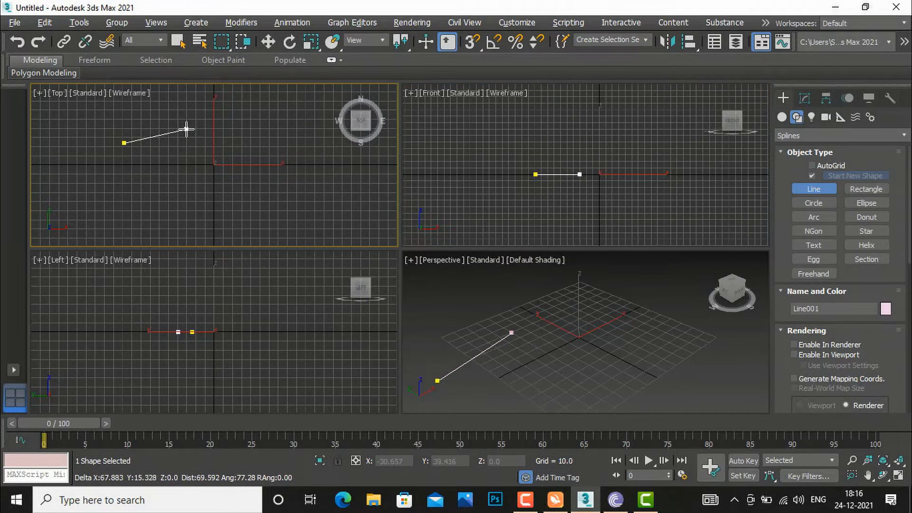
{"action": "left_click", "coordinate": [184, 125]}
{"action": "left_click", "coordinate": [236, 134]}
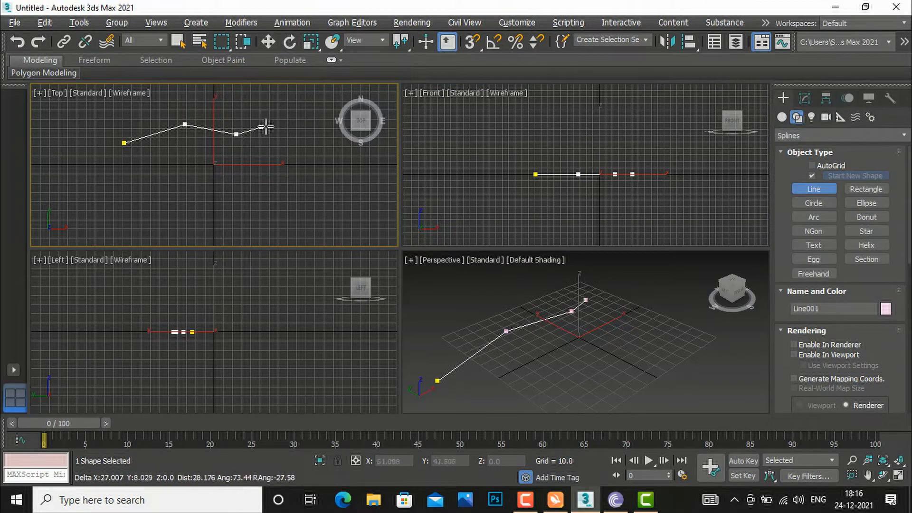
{"action": "left_click", "coordinate": [283, 125]}
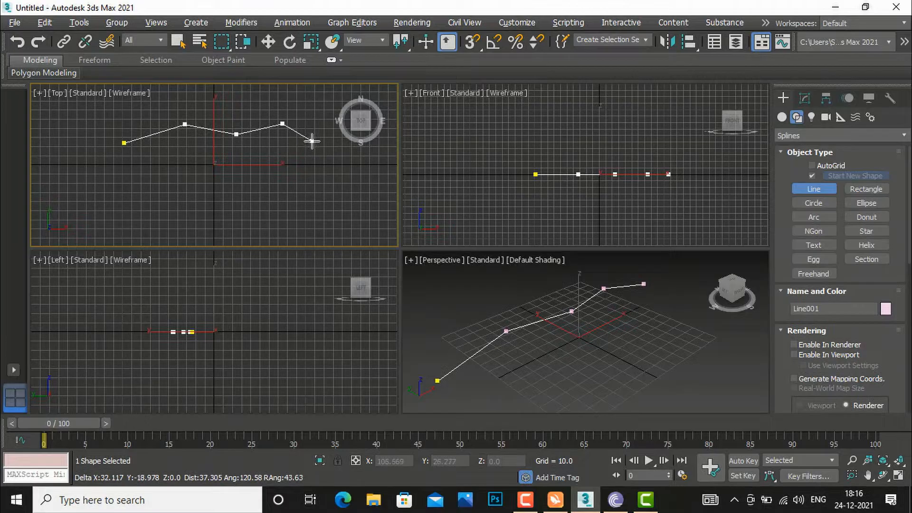
{"action": "left_click", "coordinate": [312, 141]}
{"action": "right_click", "coordinate": [313, 141]}
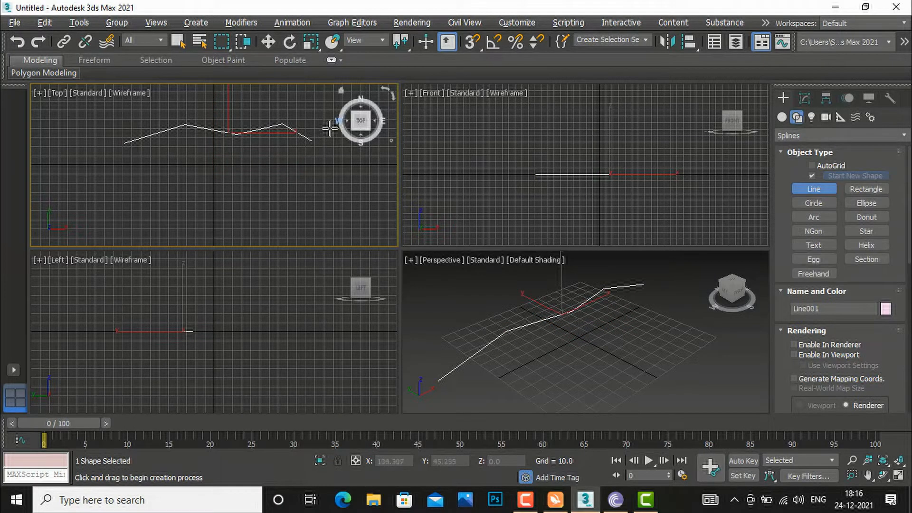
- Draw a second open line below the zigzag in the Top view, using six points that form a rectangular step downward
{"action": "left_click", "coordinate": [131, 183]}
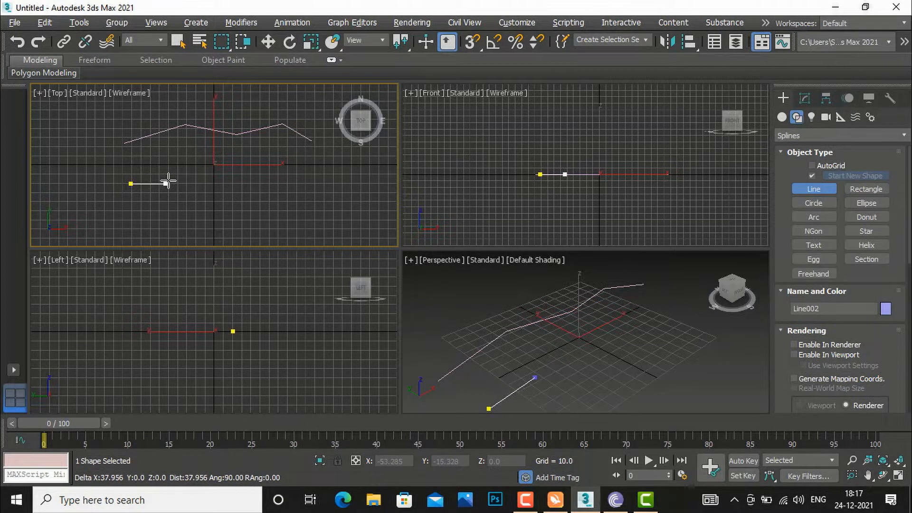
{"action": "left_click", "coordinate": [195, 184]}
{"action": "left_click", "coordinate": [195, 215]}
{"action": "left_click", "coordinate": [256, 215]}
{"action": "left_click", "coordinate": [257, 188]}
{"action": "left_click", "coordinate": [328, 189]}
{"action": "right_click", "coordinate": [353, 172]}
- Draw a third line in empty space beside the others in the Top view, with a straight first segment continuing into a curve
{"action": "scroll", "coordinate": [317, 162], "scroll_direction": "down", "scroll_amount": 2}
{"action": "scroll", "coordinate": [316, 163], "scroll_direction": "up", "scroll_amount": 1}
{"action": "scroll", "coordinate": [317, 163], "scroll_direction": "down", "scroll_amount": 4}
{"action": "scroll", "coordinate": [206, 162], "scroll_direction": "up", "scroll_amount": 1}
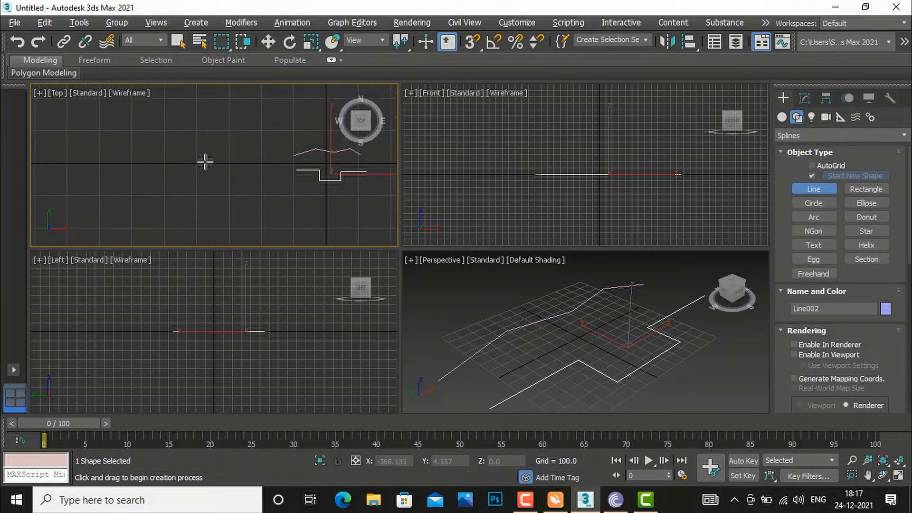
{"action": "left_click", "coordinate": [151, 168]}
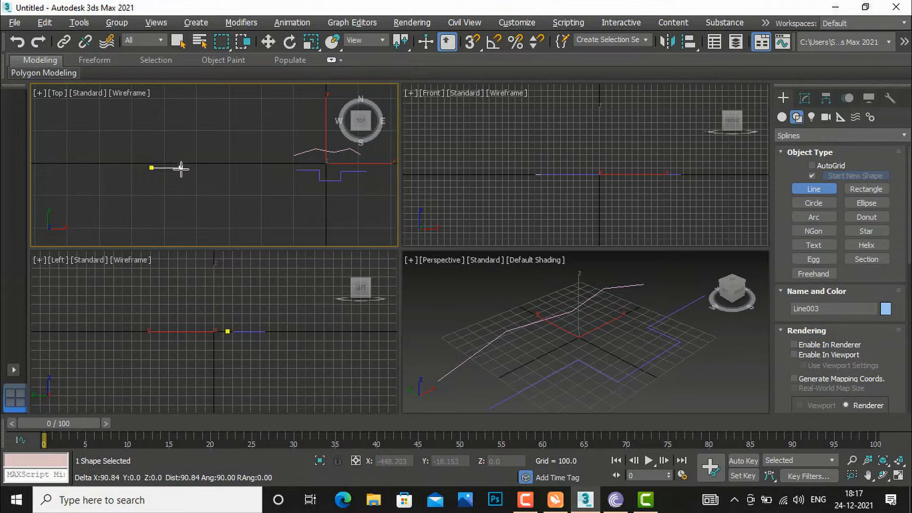
{"action": "left_click", "coordinate": [181, 167]}
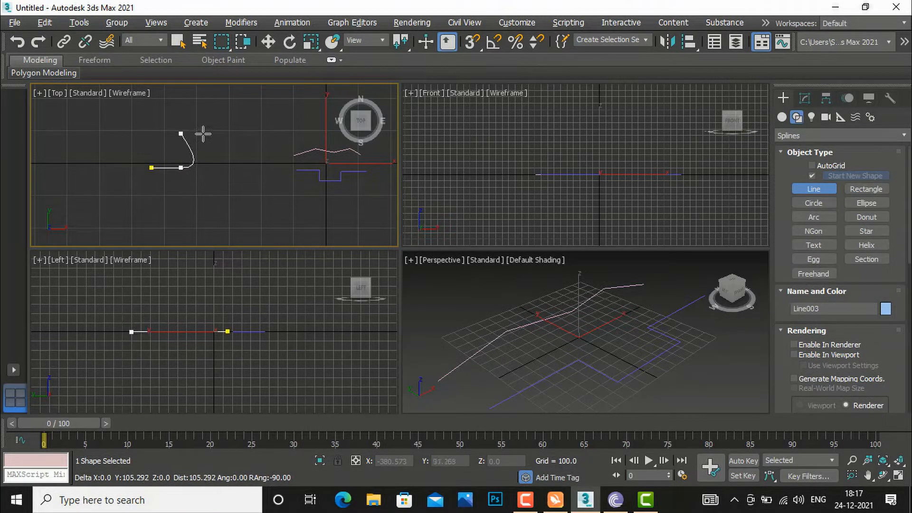
{"action": "left_click", "coordinate": [205, 129], "text": "shift"}
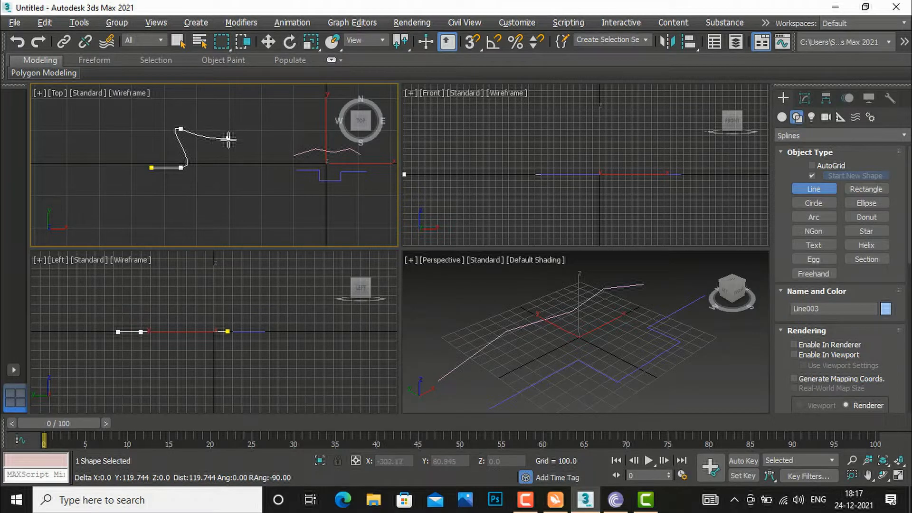
{"action": "right_click", "coordinate": [231, 115]}
{"action": "scroll", "coordinate": [259, 183], "scroll_direction": "down", "scroll_amount": 3}
{"action": "scroll", "coordinate": [324, 176], "scroll_direction": "up", "scroll_amount": 3}
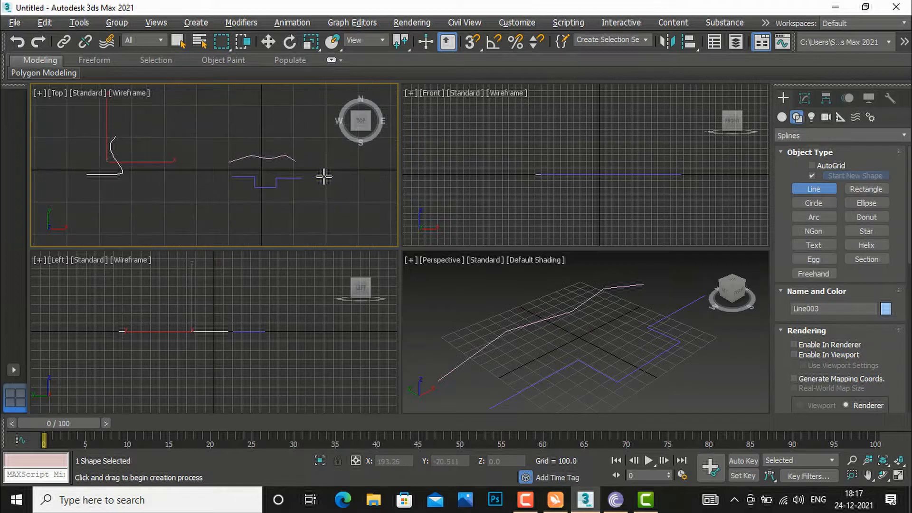
{"action": "right_click", "coordinate": [324, 177]}
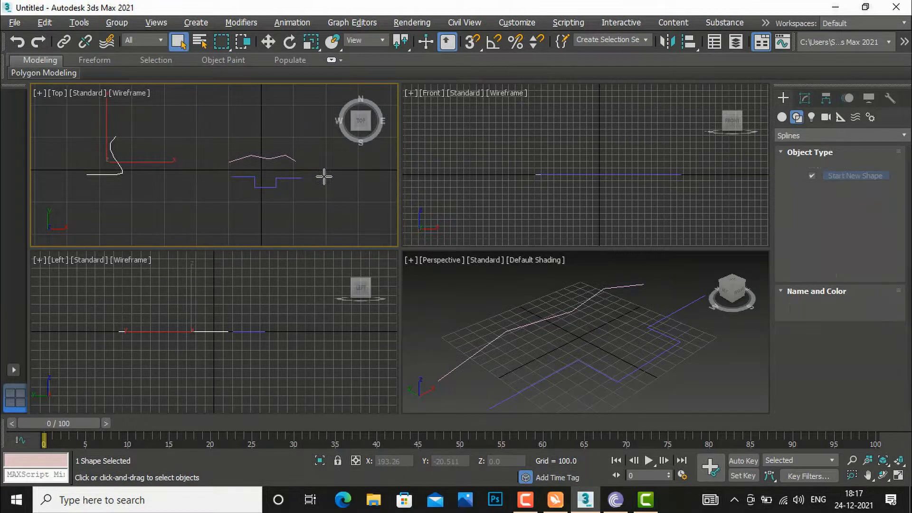
- Delete the stepped line, the zigzag line and the curved line from the scene
{"action": "left_click", "coordinate": [290, 178]}
{"action": "key", "text": "Delete"}
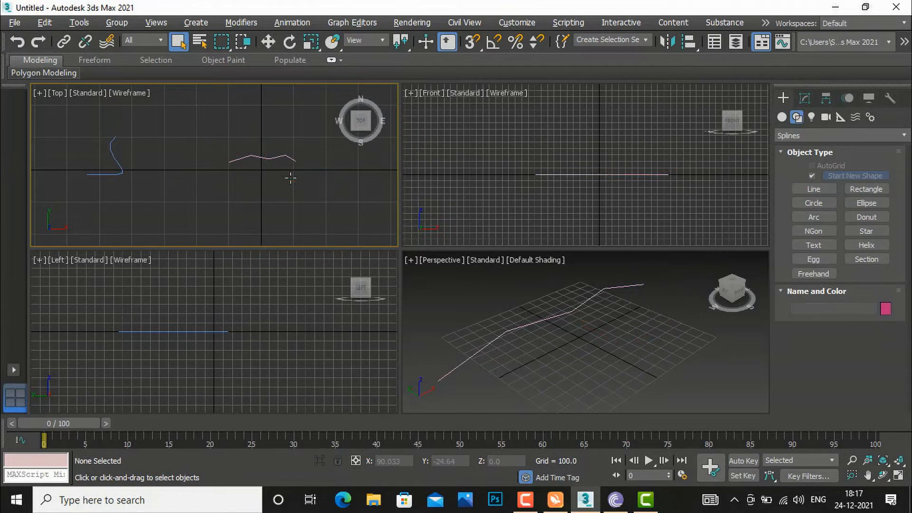
{"action": "left_click", "coordinate": [275, 160]}
{"action": "key", "text": "Delete"}
{"action": "left_click", "coordinate": [127, 167]}
{"action": "key", "text": "Delete"}
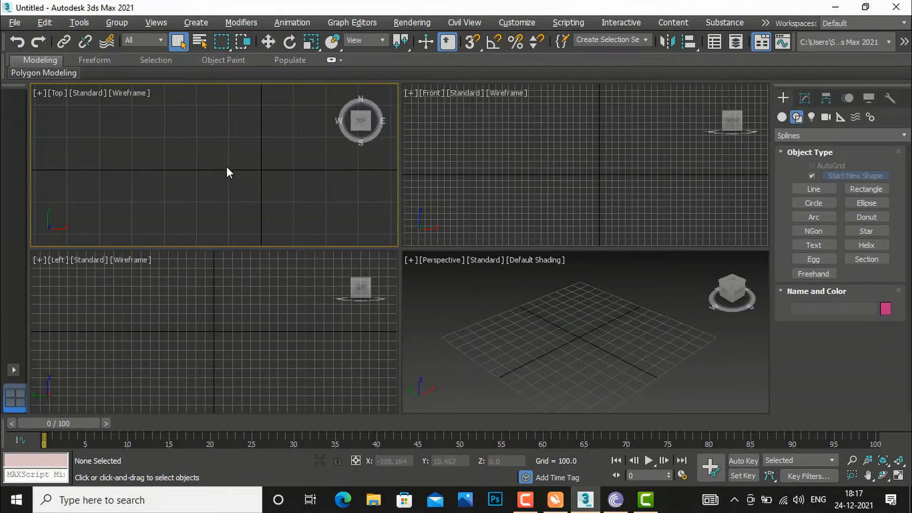
- Draw a rectangle around the origin in the Perspective view and adjust its length to 78.906 and width to 73.282
{"action": "left_click", "coordinate": [856, 189]}
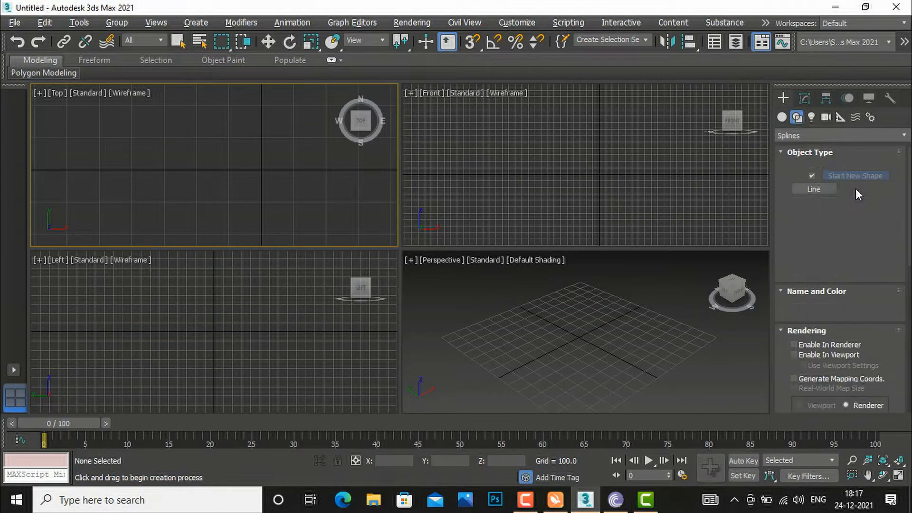
{"action": "left_click_drag", "start_coordinate": [520, 336], "coordinate": [652, 350]}
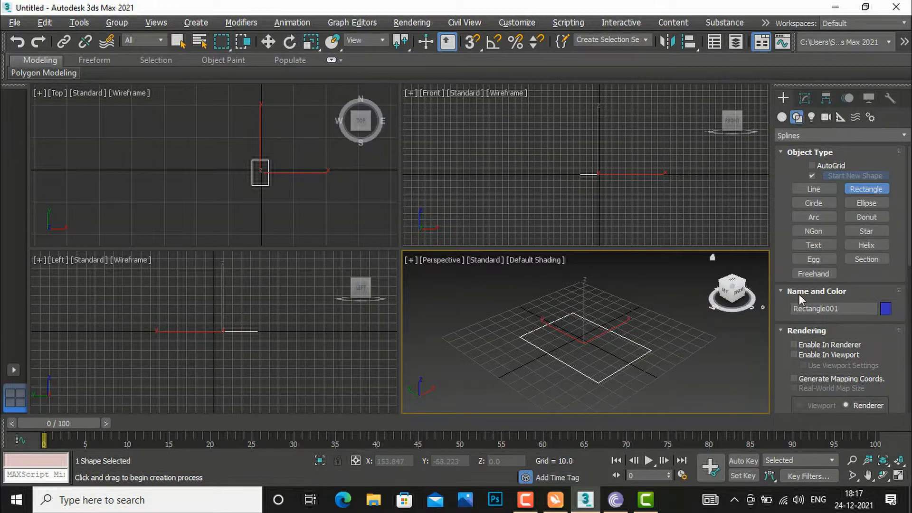
{"action": "scroll", "coordinate": [853, 350], "scroll_direction": "down", "scroll_amount": 2}
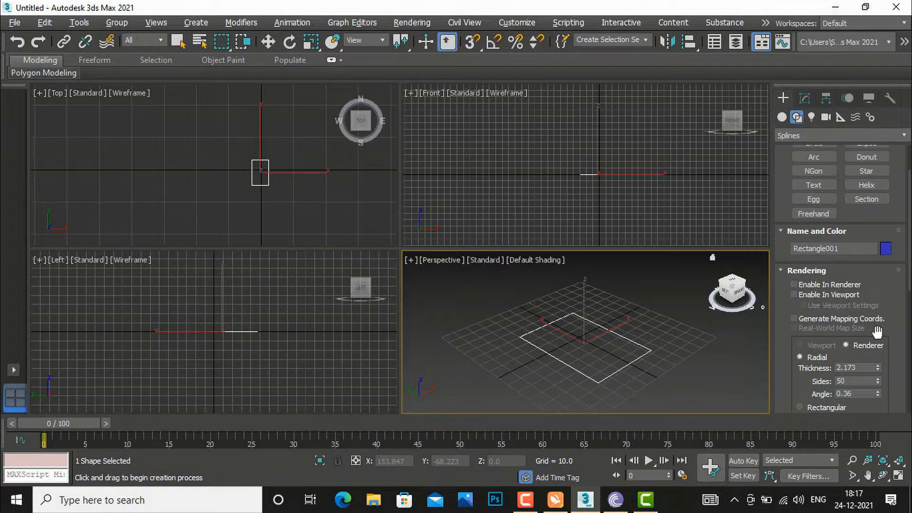
{"action": "scroll", "coordinate": [877, 331], "scroll_direction": "down", "scroll_amount": 4}
{"action": "scroll", "coordinate": [877, 332], "scroll_direction": "down", "scroll_amount": 6}
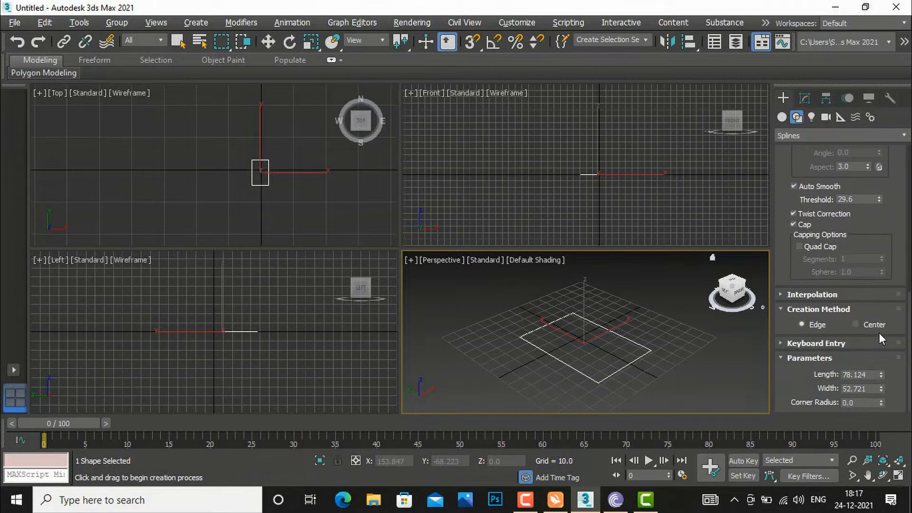
{"action": "mouse_move", "coordinate": [881, 374]}
{"action": "left_mouse_down"}
{"action": "mouse_move", "coordinate": [881, 325]}
{"action": "mouse_move", "coordinate": [886, 393]}
{"action": "mouse_move", "coordinate": [891, 367]}
{"action": "left_mouse_up"}
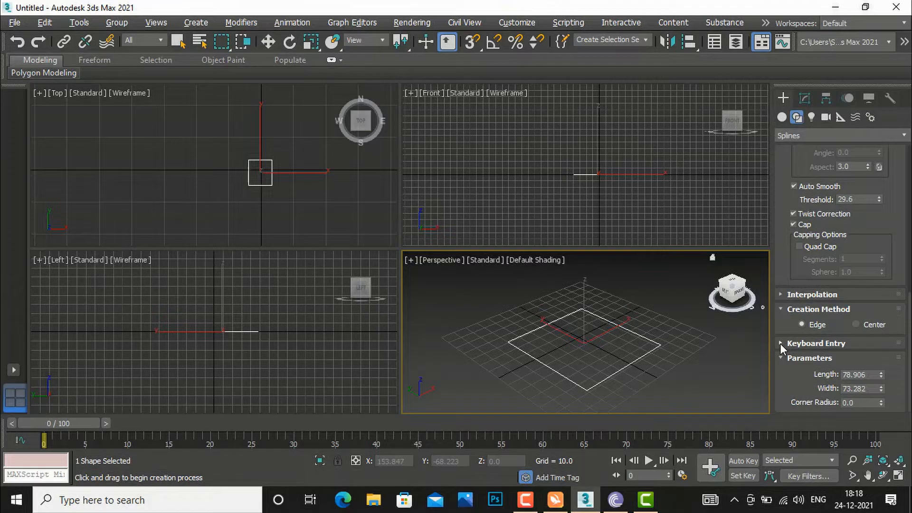
{"action": "left_click", "coordinate": [780, 344]}
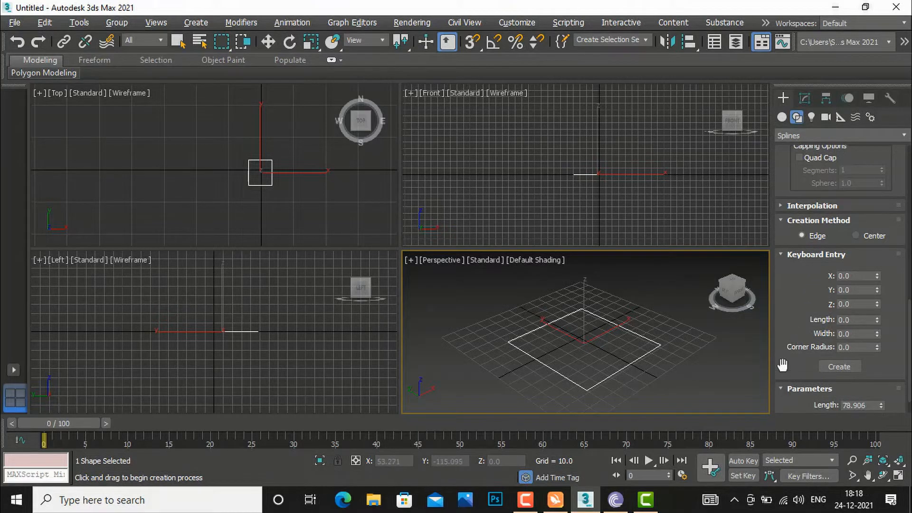
{"action": "left_click", "coordinate": [780, 253]}
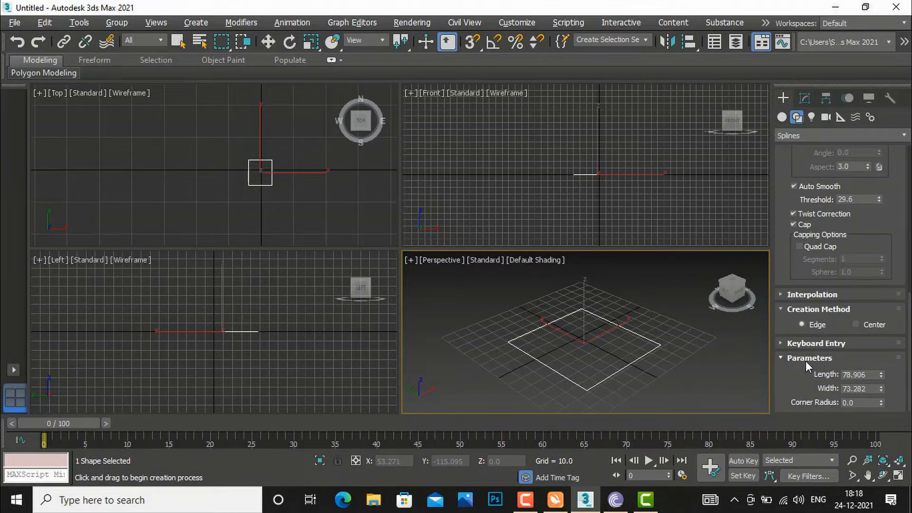
- Apply an Extrude modifier to the rectangle with an amount of 20.5 and 25 segments
{"action": "left_click", "coordinate": [803, 99]}
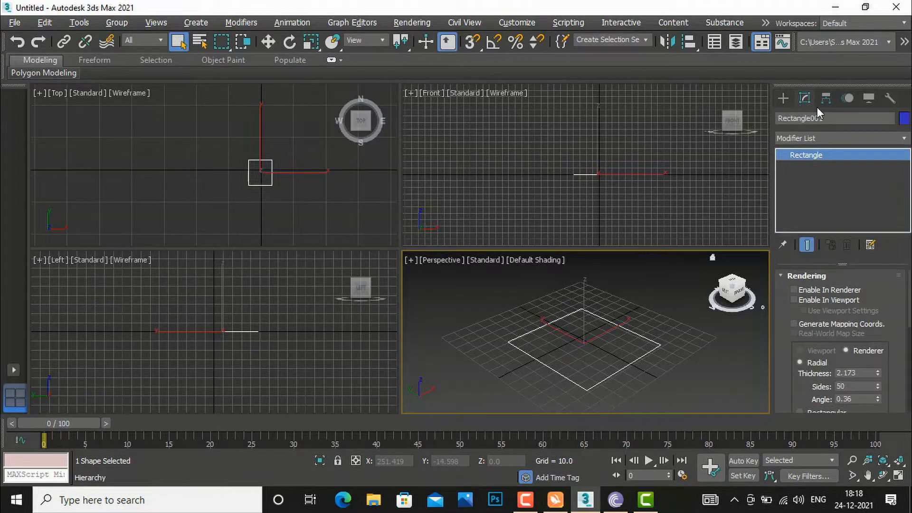
{"action": "left_click", "coordinate": [902, 139]}
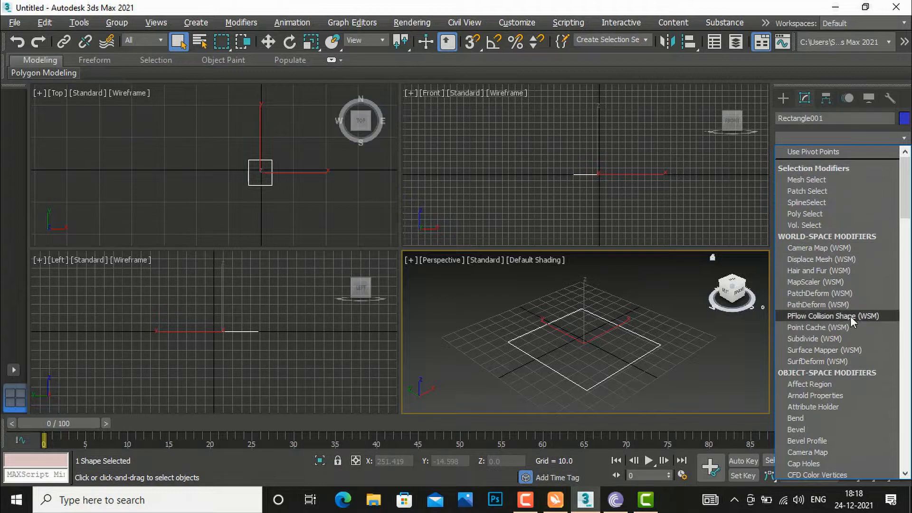
{"action": "scroll", "coordinate": [845, 329], "scroll_direction": "down", "scroll_amount": 5}
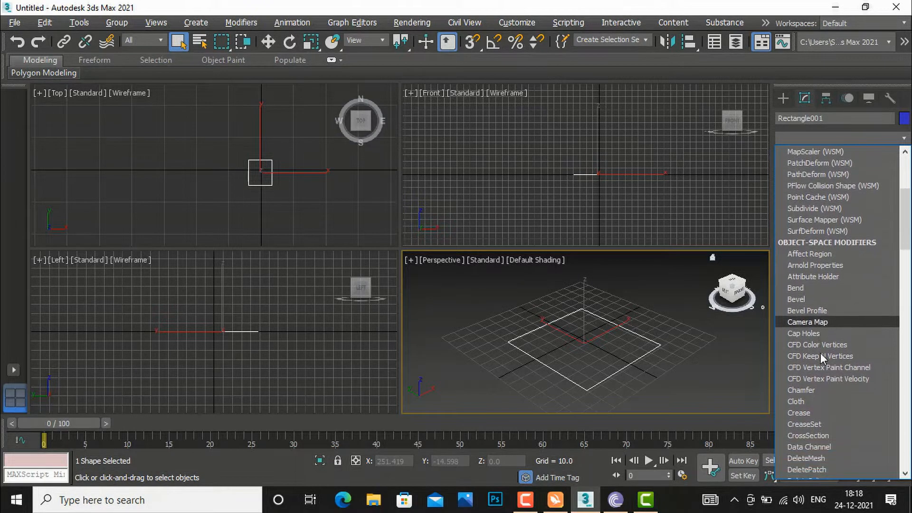
{"action": "scroll", "coordinate": [820, 352], "scroll_direction": "down", "scroll_amount": 3}
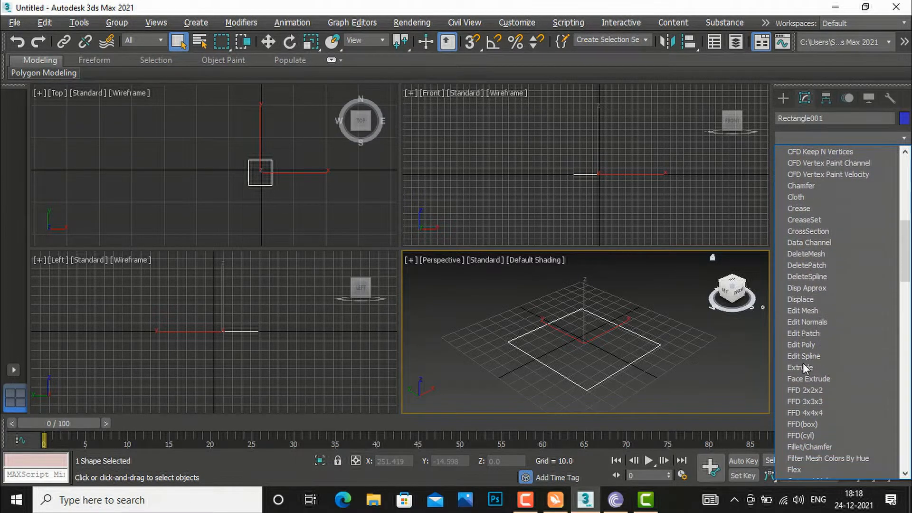
{"action": "left_click", "coordinate": [803, 364]}
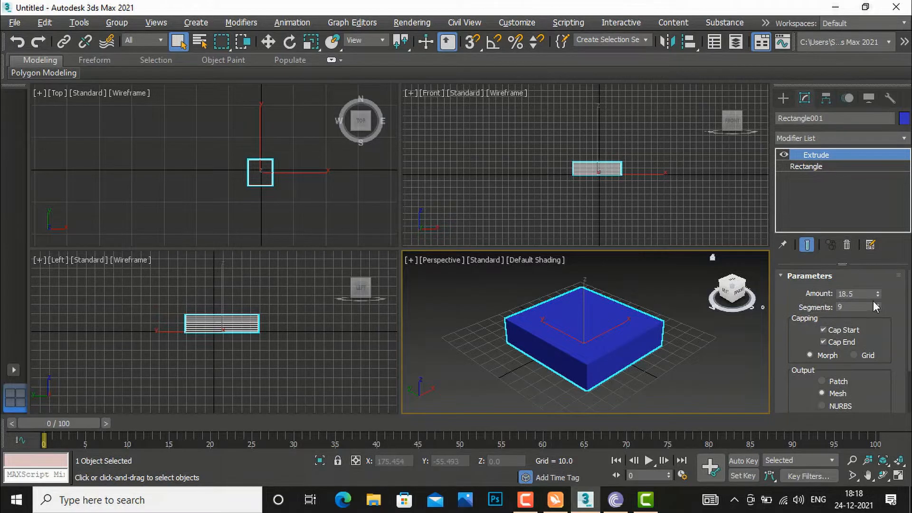
{"action": "mouse_move", "coordinate": [876, 295]}
{"action": "left_mouse_down"}
{"action": "mouse_move", "coordinate": [877, 228]}
{"action": "mouse_move", "coordinate": [882, 304]}
{"action": "mouse_move", "coordinate": [881, 237]}
{"action": "mouse_move", "coordinate": [878, 294]}
{"action": "mouse_move", "coordinate": [879, 271]}
{"action": "mouse_move", "coordinate": [885, 293]}
{"action": "left_mouse_up"}
- Set the extrusion's segments to 11 and delete the extruded rectangle
{"action": "scroll", "coordinate": [613, 164], "scroll_direction": "up", "scroll_amount": 8}
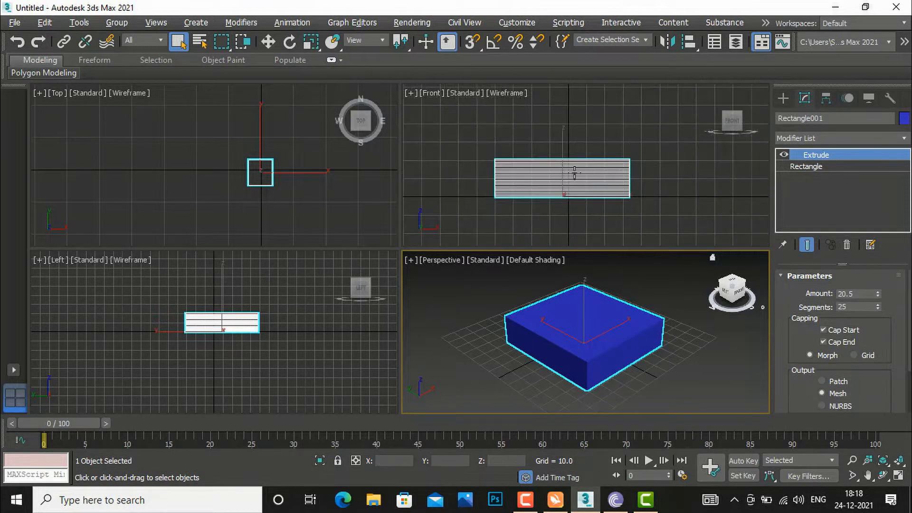
{"action": "scroll", "coordinate": [494, 137], "scroll_direction": "down", "scroll_amount": 2}
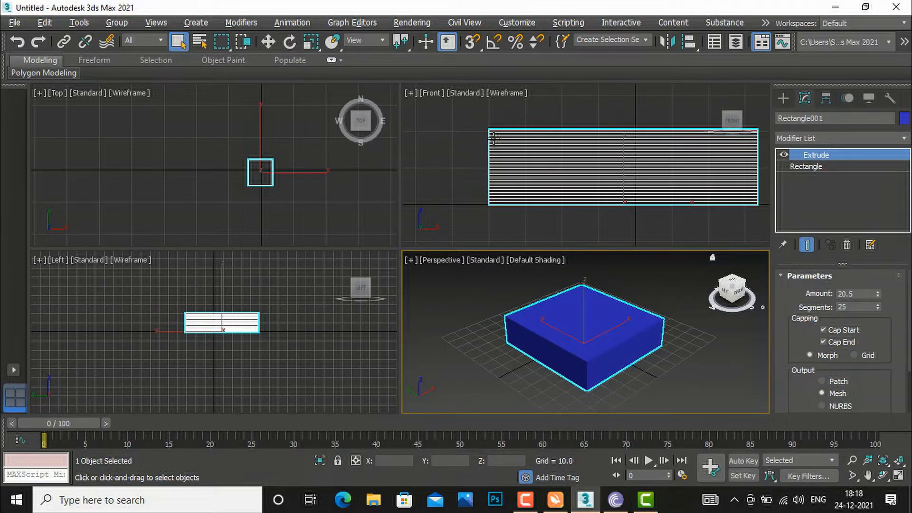
{"action": "mouse_move", "coordinate": [879, 306]}
{"action": "left_mouse_down"}
{"action": "mouse_move", "coordinate": [882, 319]}
{"action": "mouse_move", "coordinate": [882, 310]}
{"action": "left_mouse_up"}
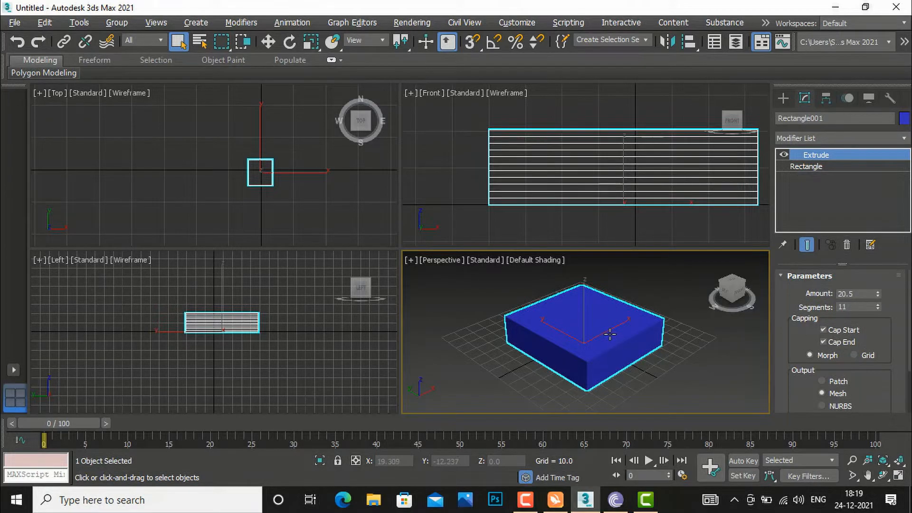
{"action": "key", "text": "Delete"}
- Draw a circle spline centred on the origin in the Perspective view
{"action": "left_click", "coordinate": [782, 98]}
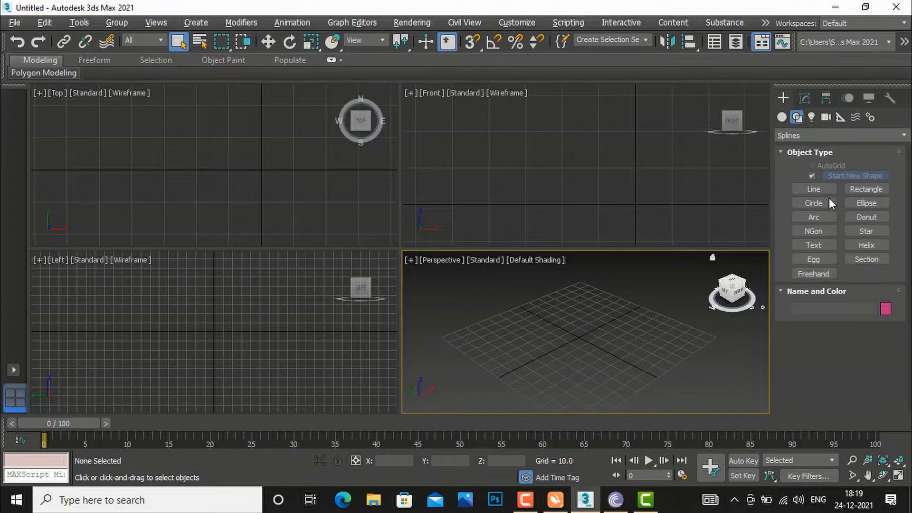
{"action": "left_click", "coordinate": [814, 203]}
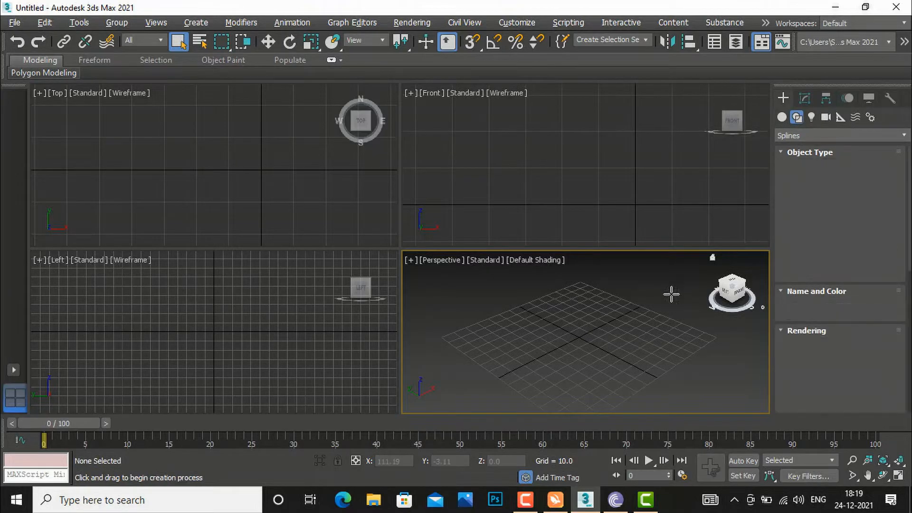
{"action": "left_click_drag", "start_coordinate": [578, 340], "coordinate": [569, 312]}
{"action": "right_click", "coordinate": [594, 323]}
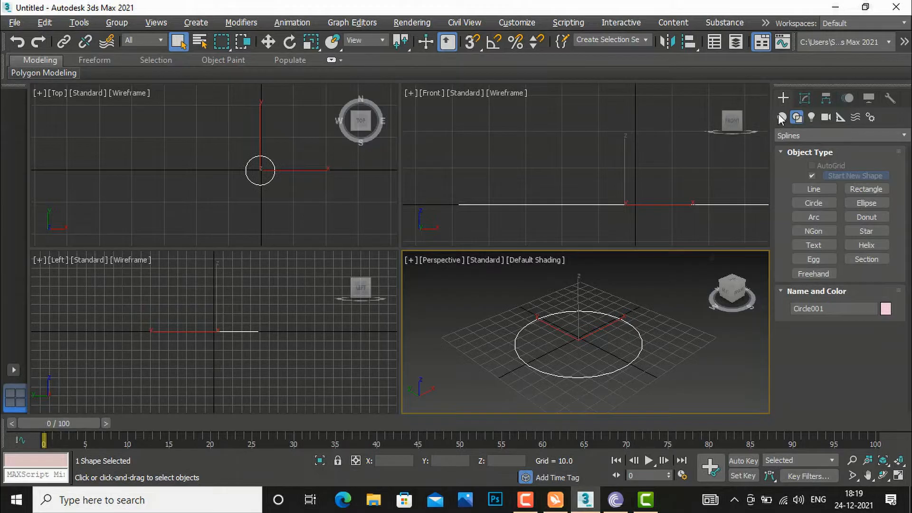
- Set the circle spline's radial rendering thickness to 2.325
{"action": "left_click", "coordinate": [803, 98]}
{"action": "scroll", "coordinate": [902, 377], "scroll_direction": "down", "scroll_amount": 3}
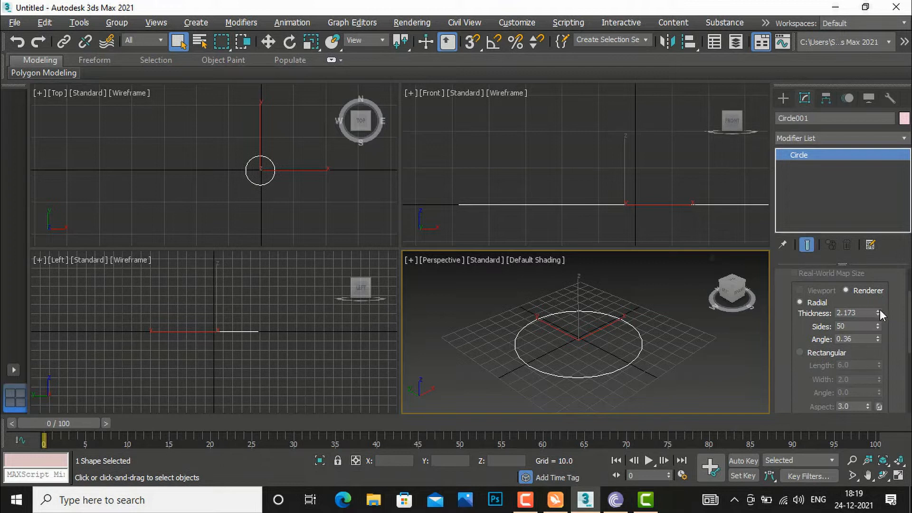
{"action": "mouse_move", "coordinate": [880, 311]}
{"action": "left_mouse_down"}
{"action": "mouse_move", "coordinate": [883, 281]}
{"action": "mouse_move", "coordinate": [893, 306]}
{"action": "left_mouse_up"}
{"action": "scroll", "coordinate": [897, 357], "scroll_direction": "down", "scroll_amount": 5}
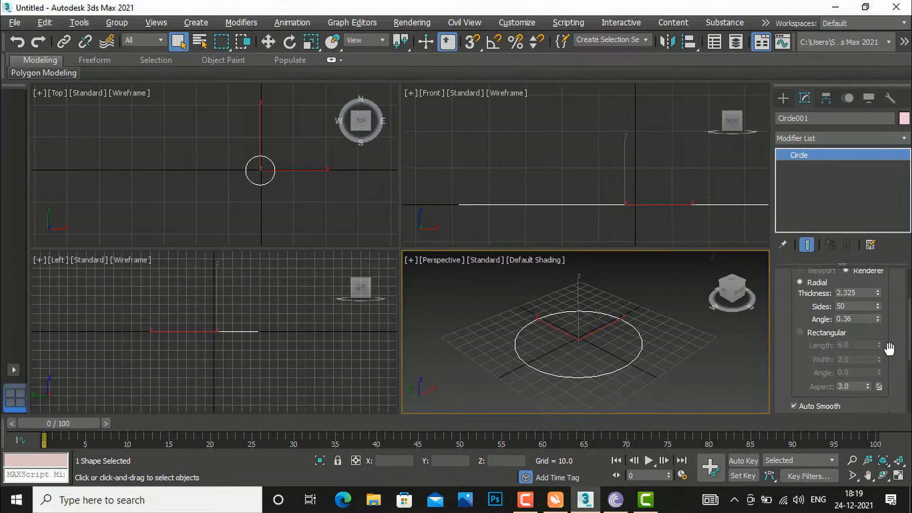
{"action": "scroll", "coordinate": [887, 343], "scroll_direction": "up", "scroll_amount": 1}
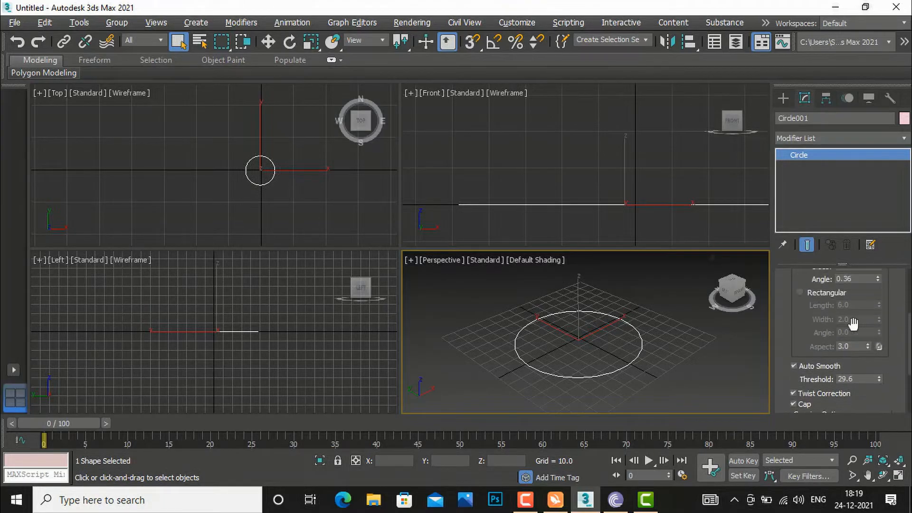
- Set the circle's rectangular rendering length to 5.82 and switch its cross-section back to radial
{"action": "left_click", "coordinate": [800, 292]}
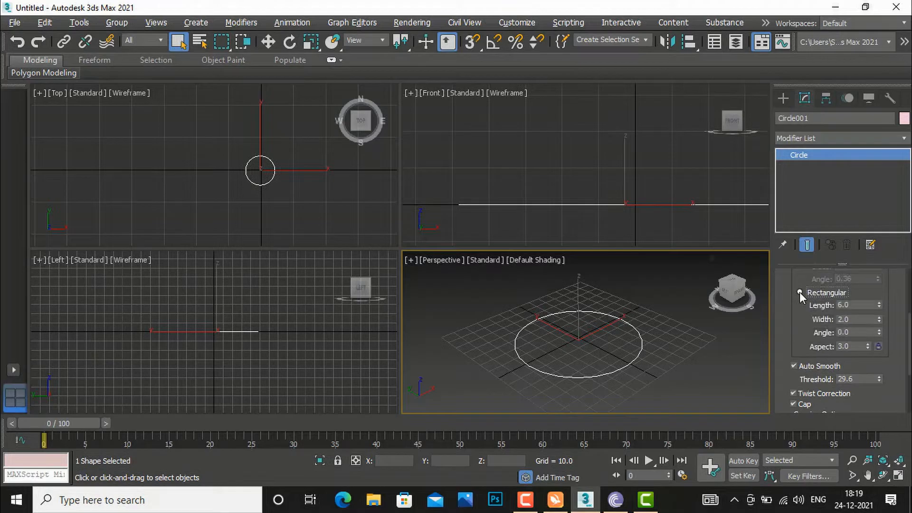
{"action": "left_click_drag", "start_coordinate": [879, 306], "coordinate": [877, 299]}
{"action": "scroll", "coordinate": [814, 317], "scroll_direction": "up", "scroll_amount": 2}
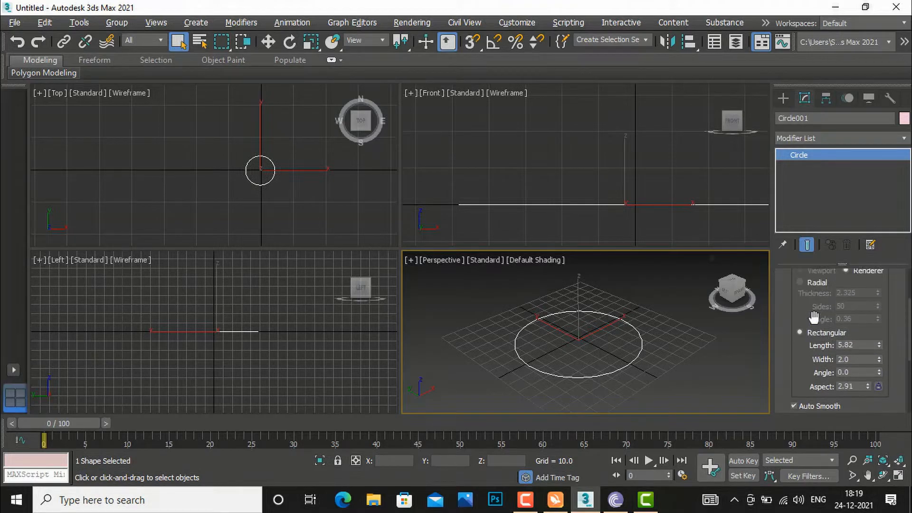
{"action": "left_click", "coordinate": [799, 282]}
- Expand the circle's interpolation settings and set its radius to 48.419
{"action": "scroll", "coordinate": [867, 344], "scroll_direction": "down", "scroll_amount": 5}
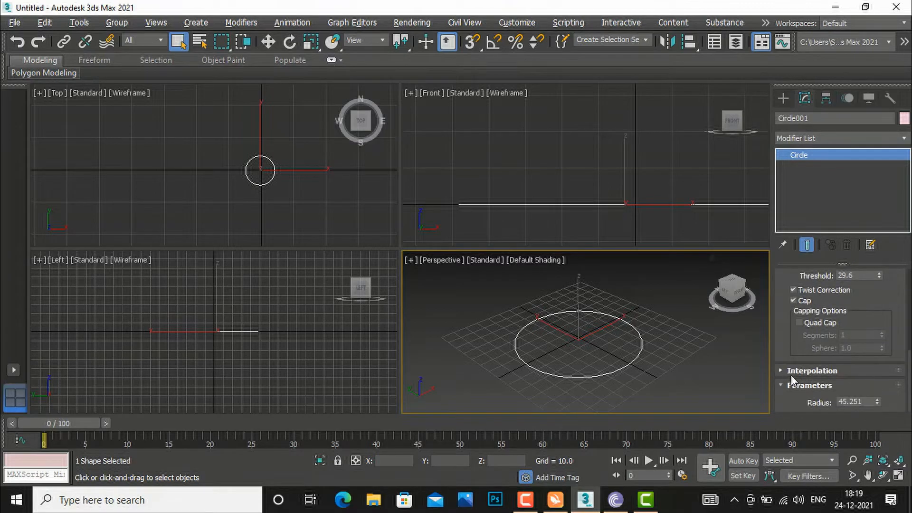
{"action": "left_click", "coordinate": [780, 371]}
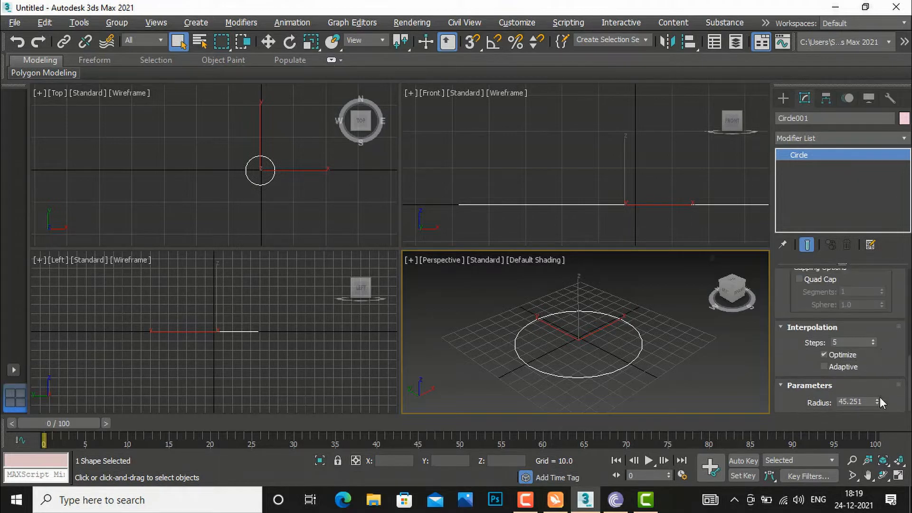
{"action": "mouse_move", "coordinate": [876, 403]}
{"action": "left_mouse_down"}
{"action": "mouse_move", "coordinate": [870, 340]}
{"action": "mouse_move", "coordinate": [886, 399]}
{"action": "left_mouse_up"}
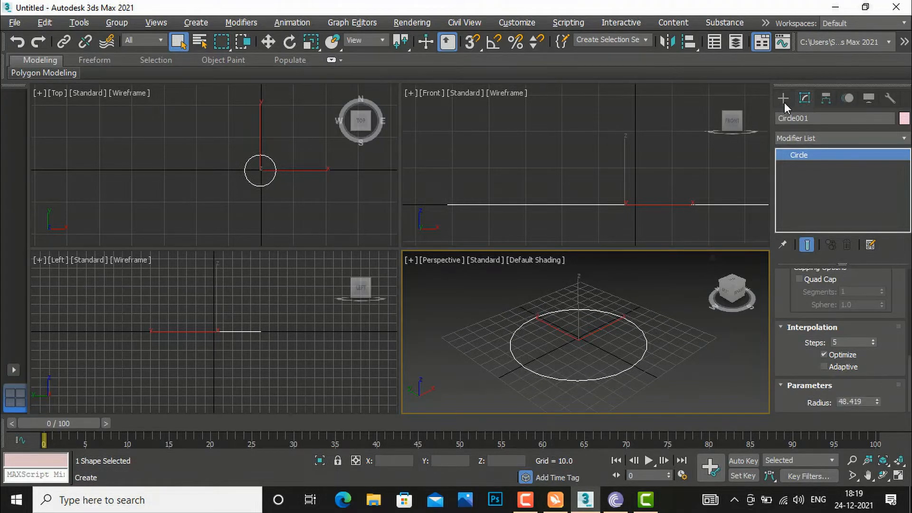
- Apply an Extrude modifier to the circle and reduce the extrusion amount to 15
{"action": "left_click", "coordinate": [901, 139]}
{"action": "scroll", "coordinate": [848, 309], "scroll_direction": "up", "scroll_amount": 2}
{"action": "scroll", "coordinate": [848, 347], "scroll_direction": "down", "scroll_amount": 4}
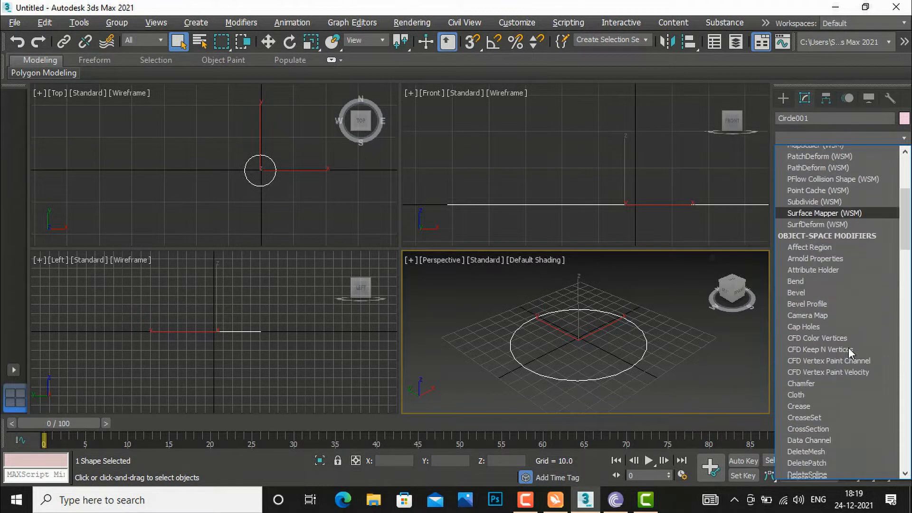
{"action": "scroll", "coordinate": [848, 347], "scroll_direction": "down", "scroll_amount": 8}
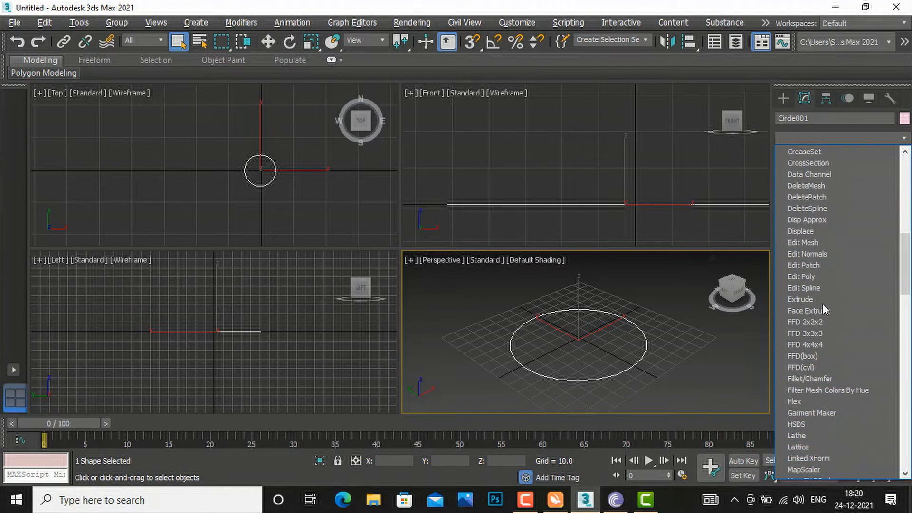
{"action": "left_click", "coordinate": [821, 300]}
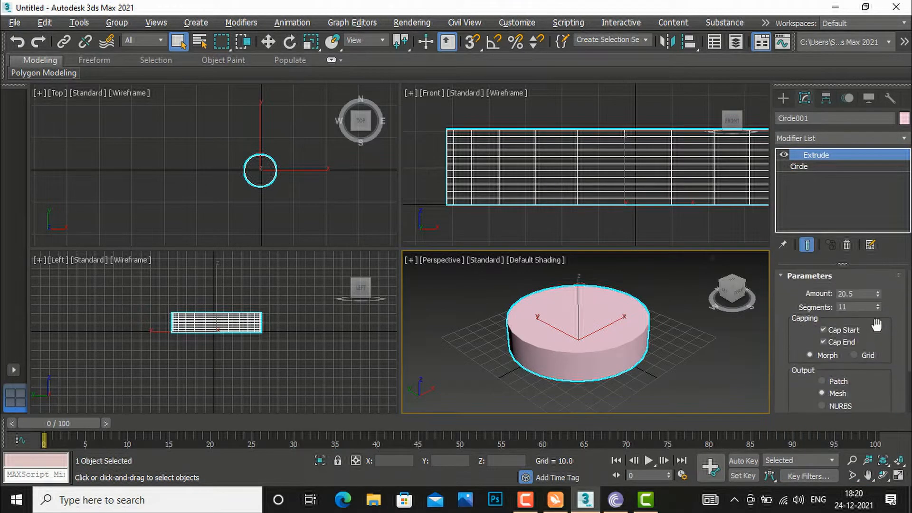
{"action": "mouse_move", "coordinate": [878, 295]}
{"action": "left_mouse_down"}
{"action": "mouse_move", "coordinate": [877, 323]}
{"action": "mouse_move", "coordinate": [871, 283]}
{"action": "mouse_move", "coordinate": [871, 304]}
{"action": "left_mouse_up"}
- Draw an ellipse spline on the ground plane beside the extruded disc in the Perspective view
{"action": "left_click", "coordinate": [782, 98]}
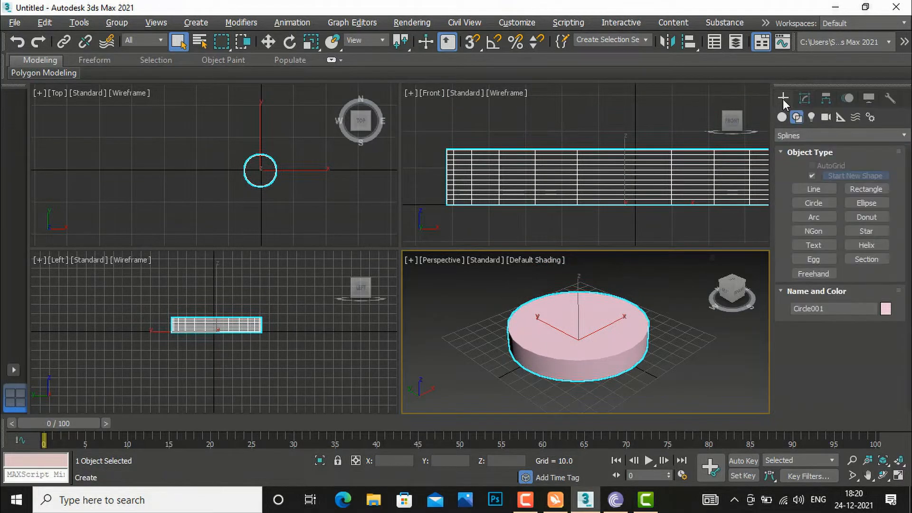
{"action": "left_click", "coordinate": [865, 202]}
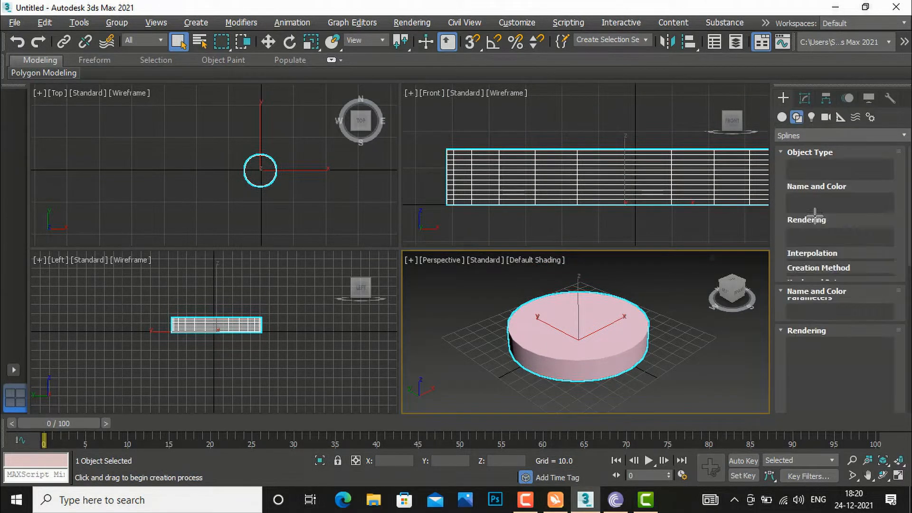
{"action": "scroll", "coordinate": [595, 312], "scroll_direction": "down", "scroll_amount": 3}
{"action": "left_click_drag", "start_coordinate": [650, 317], "coordinate": [621, 285]}
{"action": "scroll", "coordinate": [863, 351], "scroll_direction": "down", "scroll_amount": 1}
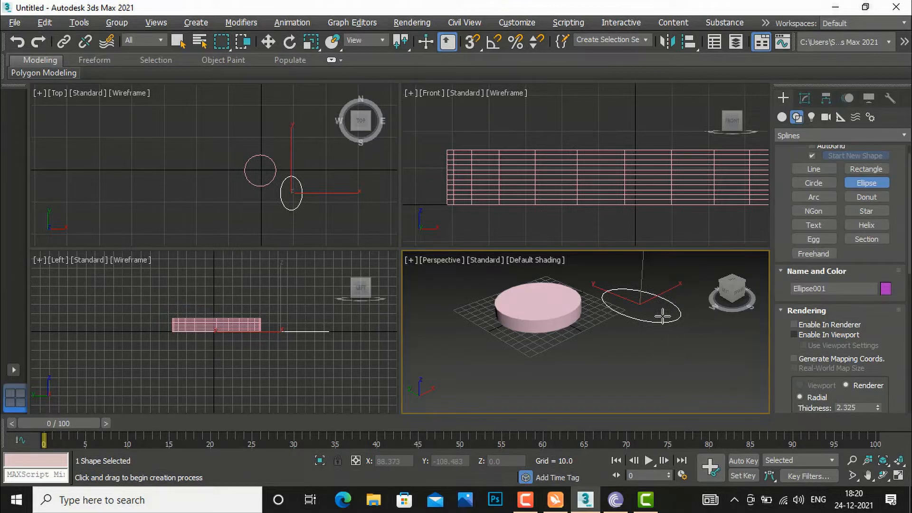
- Draw a curved arc spline in front of the extruded disc in the Perspective view
{"action": "left_click", "coordinate": [815, 197]}
{"action": "left_click_drag", "start_coordinate": [551, 385], "coordinate": [633, 364]}
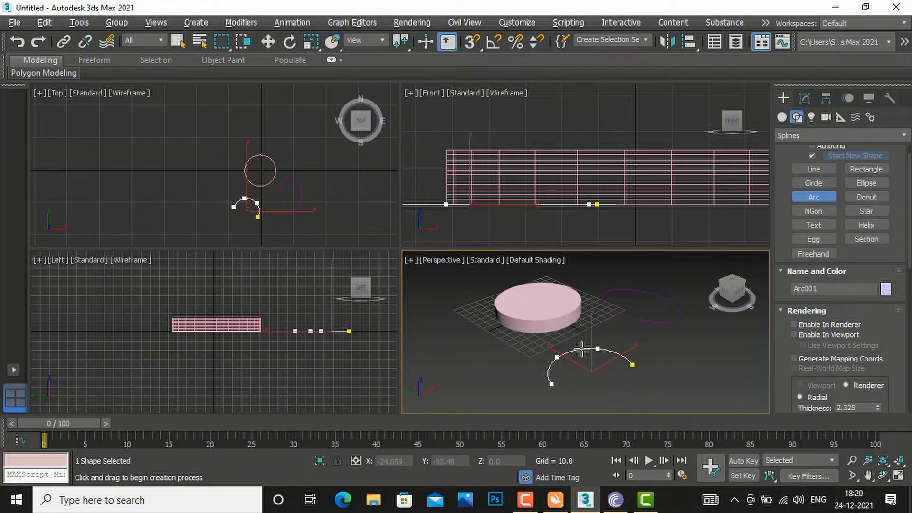
{"action": "left_click", "coordinate": [584, 349]}
- Draw a donut spline with two concentric rings beside the arc in the Perspective view
{"action": "left_click", "coordinate": [866, 197]}
{"action": "left_click_drag", "start_coordinate": [708, 369], "coordinate": [696, 354]}
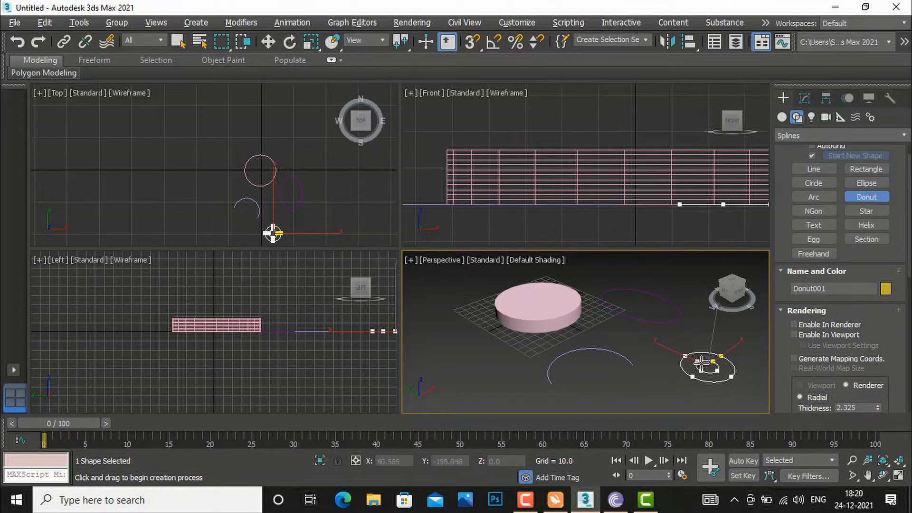
{"action": "left_click", "coordinate": [693, 357]}
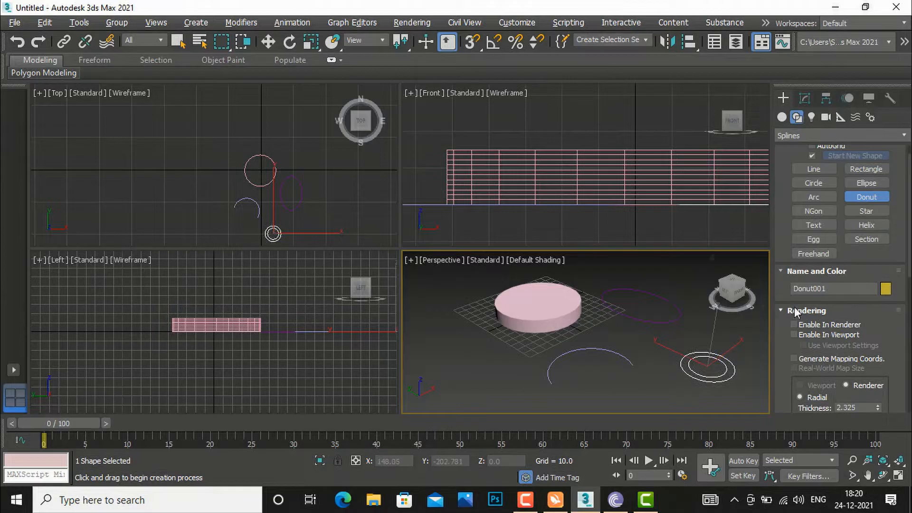
- Draw an NGon with a radius of about 33 on the arc's other side from the donut and set its sides to 8
{"action": "left_click", "coordinate": [818, 212]}
{"action": "left_click_drag", "start_coordinate": [487, 375], "coordinate": [480, 356]}
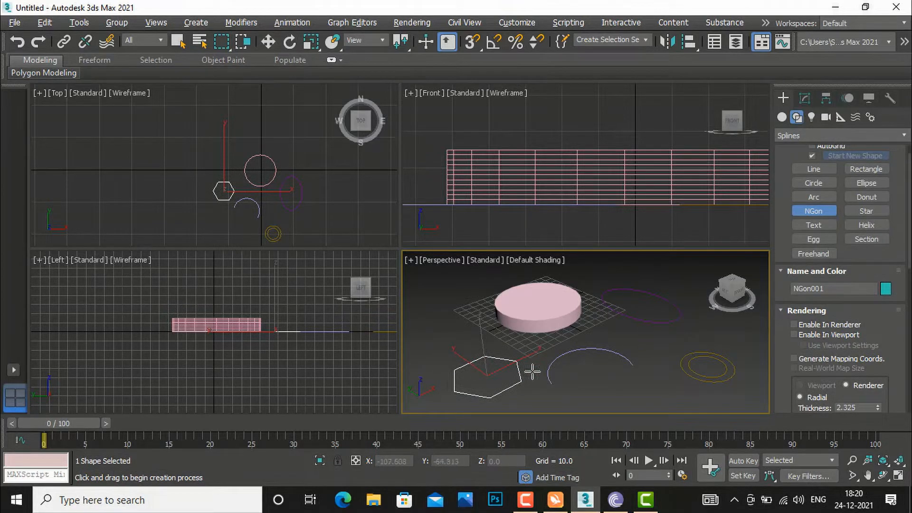
{"action": "scroll", "coordinate": [875, 359], "scroll_direction": "down", "scroll_amount": 10}
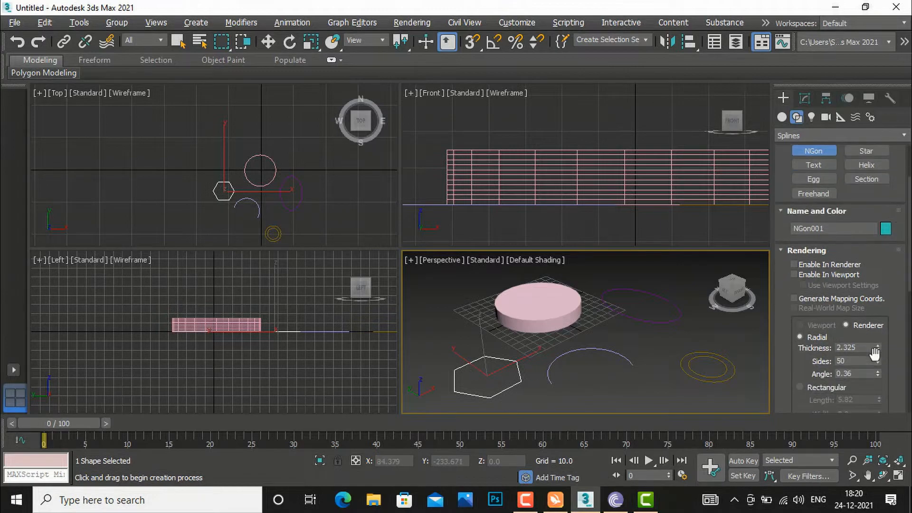
{"action": "scroll", "coordinate": [875, 355], "scroll_direction": "down", "scroll_amount": 8}
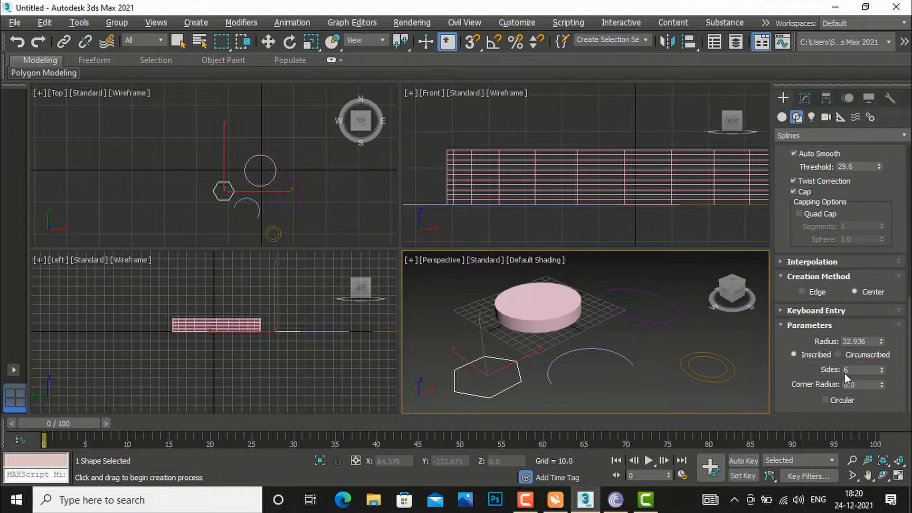
{"action": "left_click", "coordinate": [881, 368]}
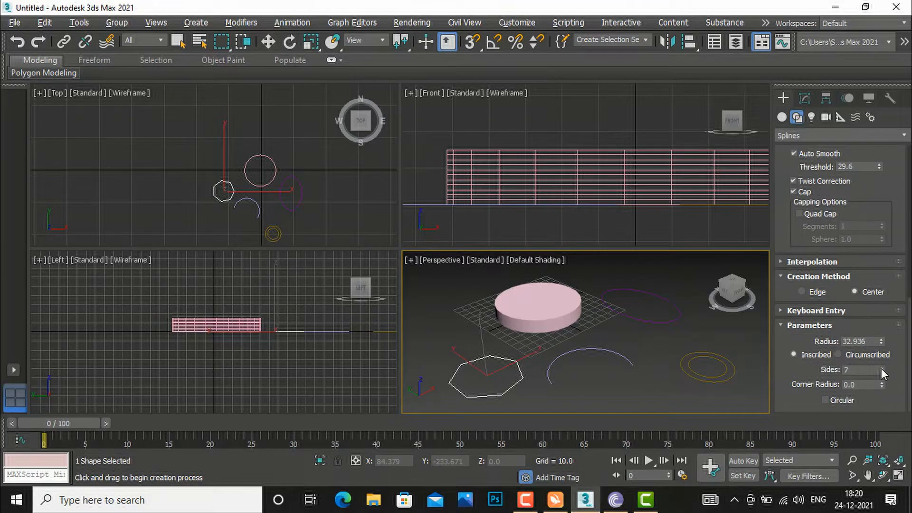
{"action": "left_click", "coordinate": [881, 368]}
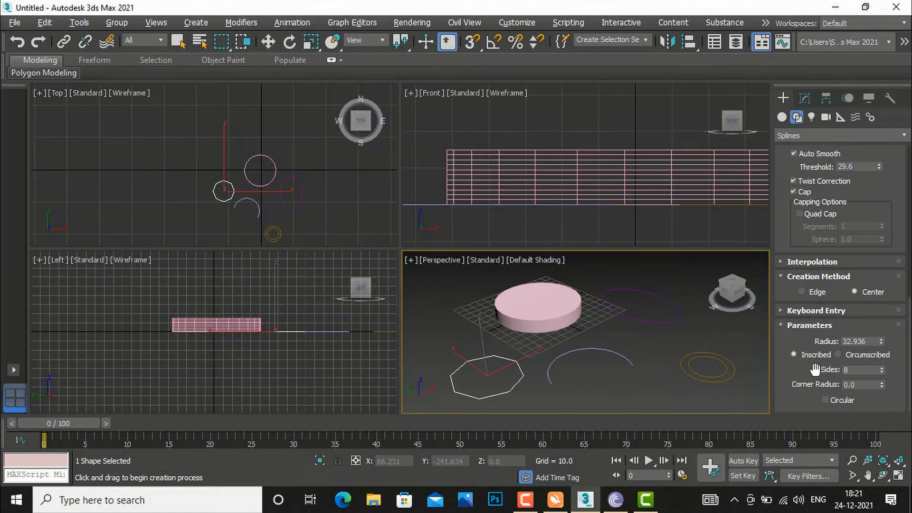
- Draw a six-pointed star spline in front of the arc in the Perspective view
{"action": "scroll", "coordinate": [815, 369], "scroll_direction": "up", "scroll_amount": 5}
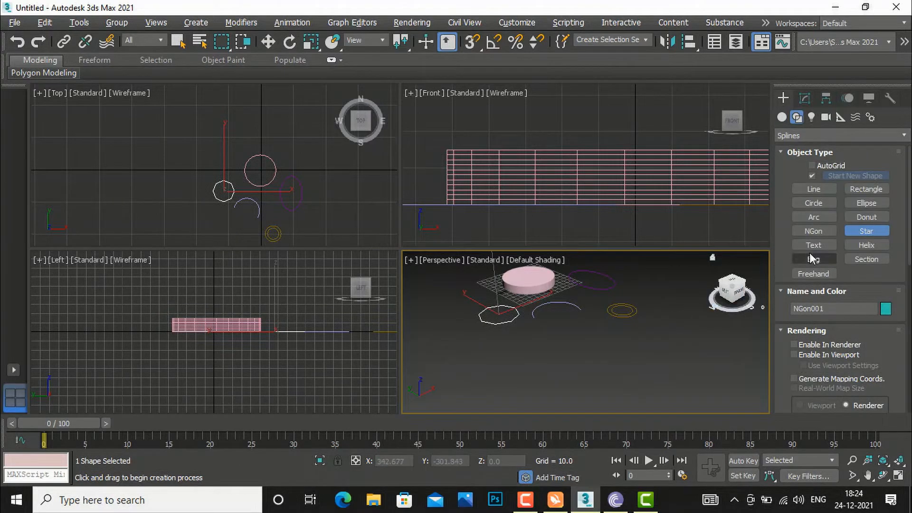
{"action": "left_click_drag", "start_coordinate": [574, 354], "coordinate": [568, 336]}
{"action": "left_click", "coordinate": [567, 345]}
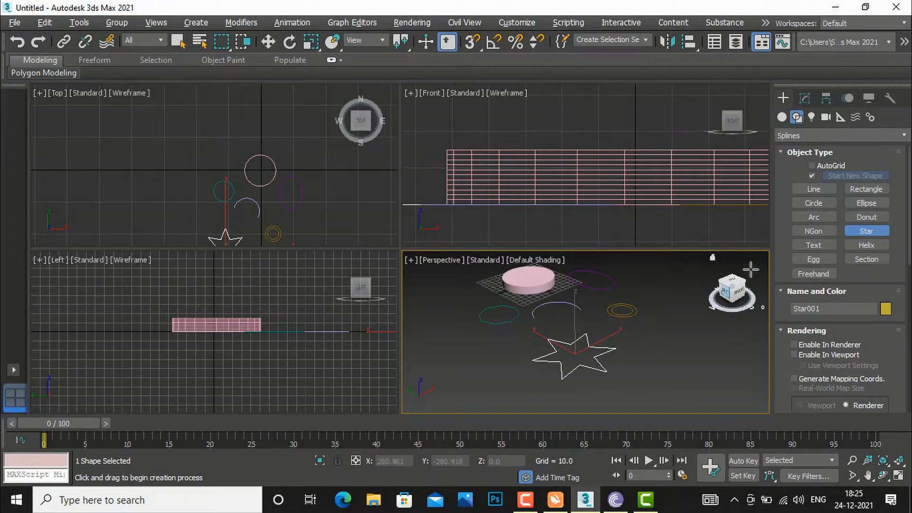
- Apply an Extrude modifier to the star and set the extrusion amount to 11
{"action": "left_click", "coordinate": [806, 100]}
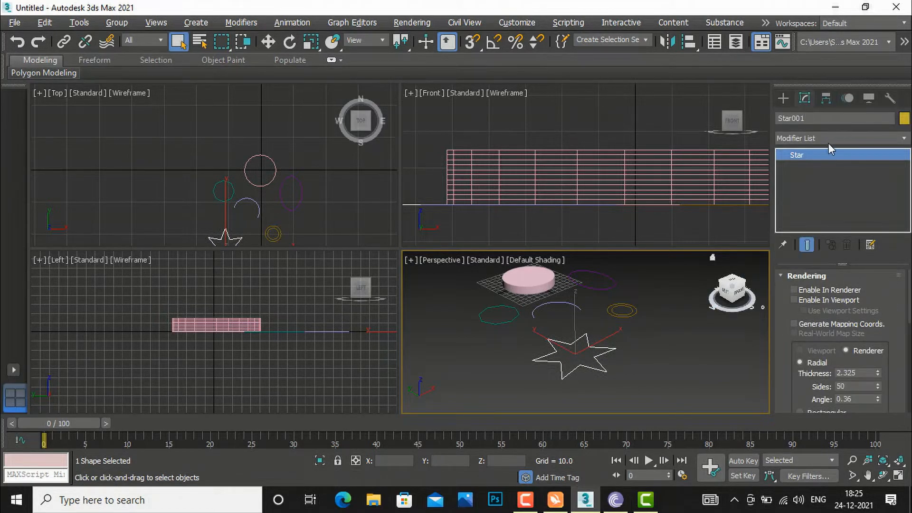
{"action": "left_click", "coordinate": [833, 136]}
{"action": "scroll", "coordinate": [824, 322], "scroll_direction": "down", "scroll_amount": 2}
{"action": "scroll", "coordinate": [823, 323], "scroll_direction": "down", "scroll_amount": 7}
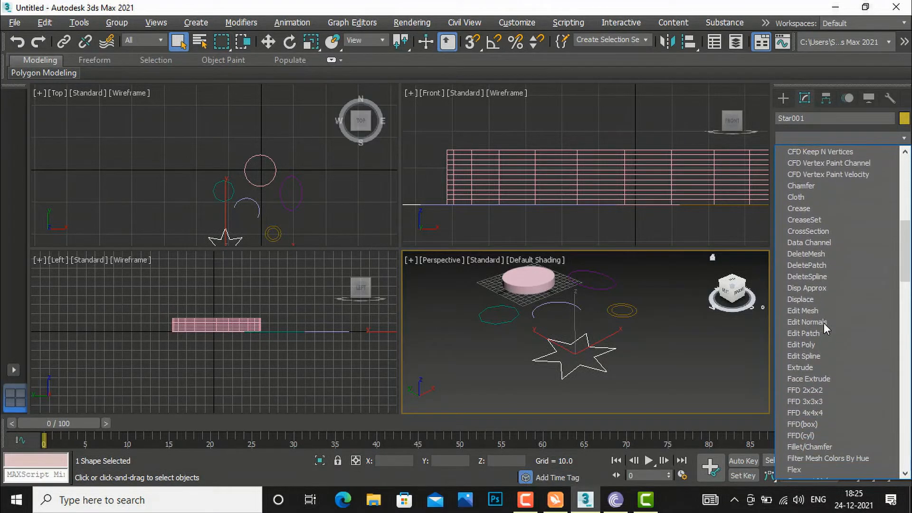
{"action": "left_click", "coordinate": [803, 367]}
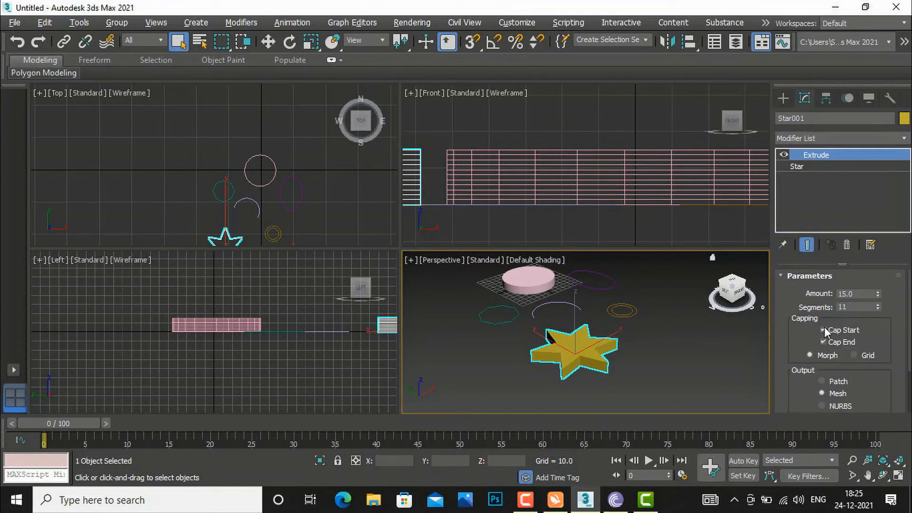
{"action": "left_click_drag", "start_coordinate": [877, 291], "coordinate": [878, 294]}
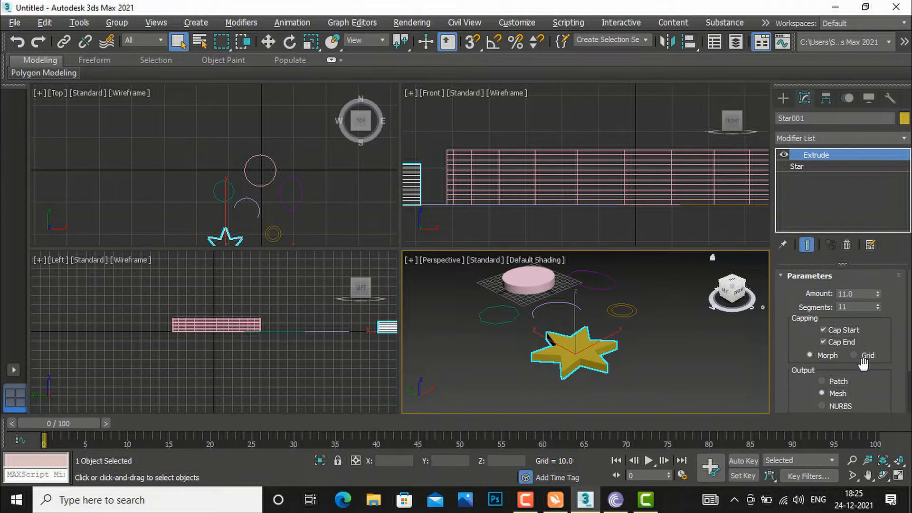
{"action": "scroll", "coordinate": [864, 365], "scroll_direction": "down", "scroll_amount": 3}
{"action": "scroll", "coordinate": [866, 356], "scroll_direction": "up", "scroll_amount": 1}
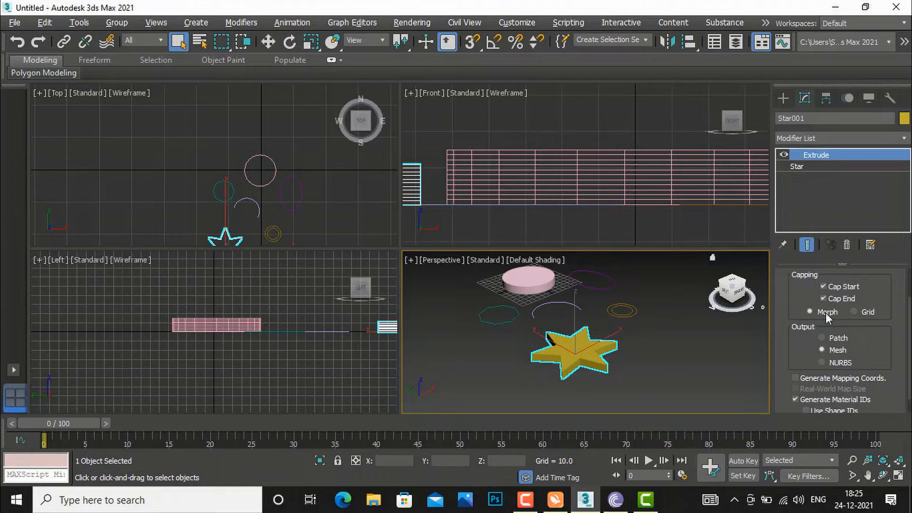
- Place a text spline with the default MAX Text wording beside the star in the Perspective view
{"action": "left_click", "coordinate": [784, 97]}
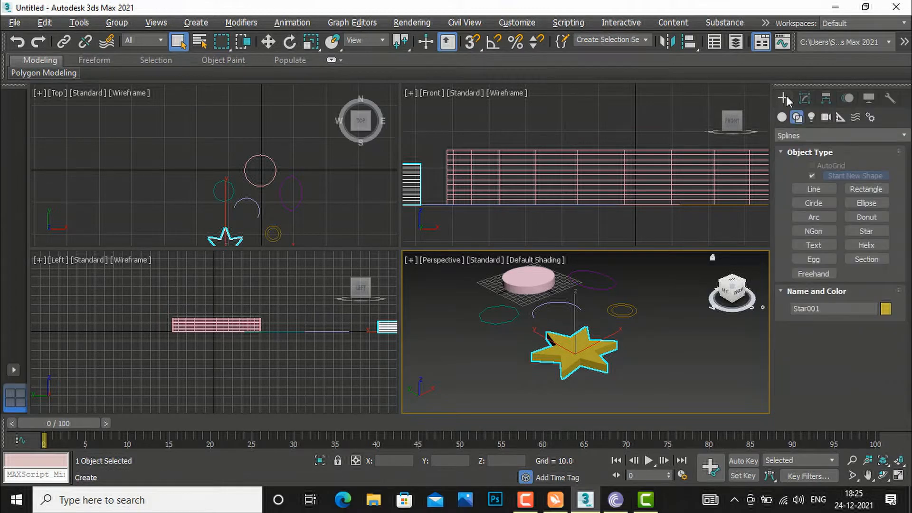
{"action": "left_click", "coordinate": [813, 245]}
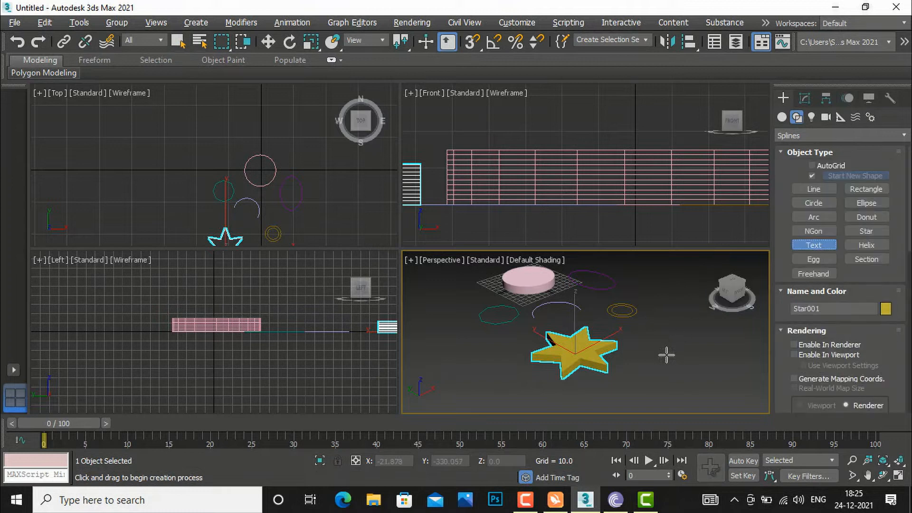
{"action": "left_click_drag", "start_coordinate": [666, 355], "coordinate": [674, 354]}
{"action": "scroll", "coordinate": [639, 297], "scroll_direction": "down", "scroll_amount": 1}
{"action": "scroll", "coordinate": [655, 344], "scroll_direction": "down", "scroll_amount": 1}
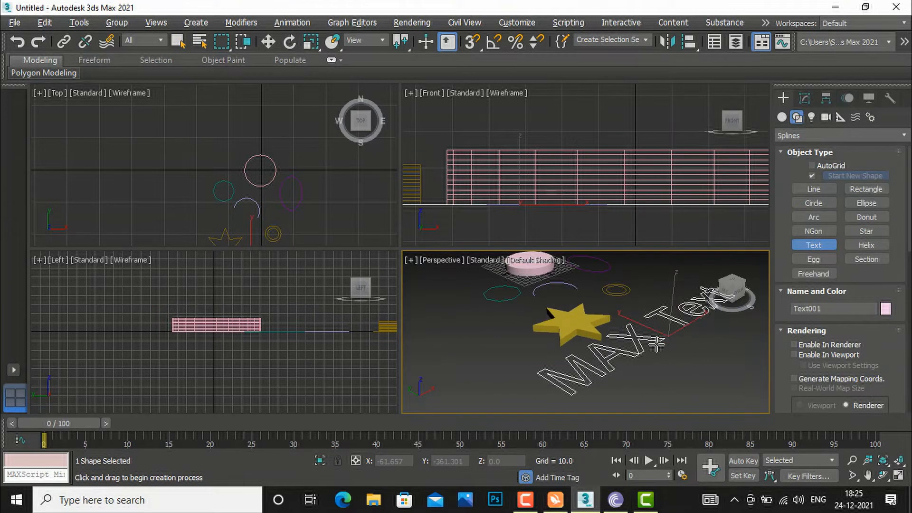
{"action": "scroll", "coordinate": [581, 356], "scroll_direction": "down", "scroll_amount": 1}
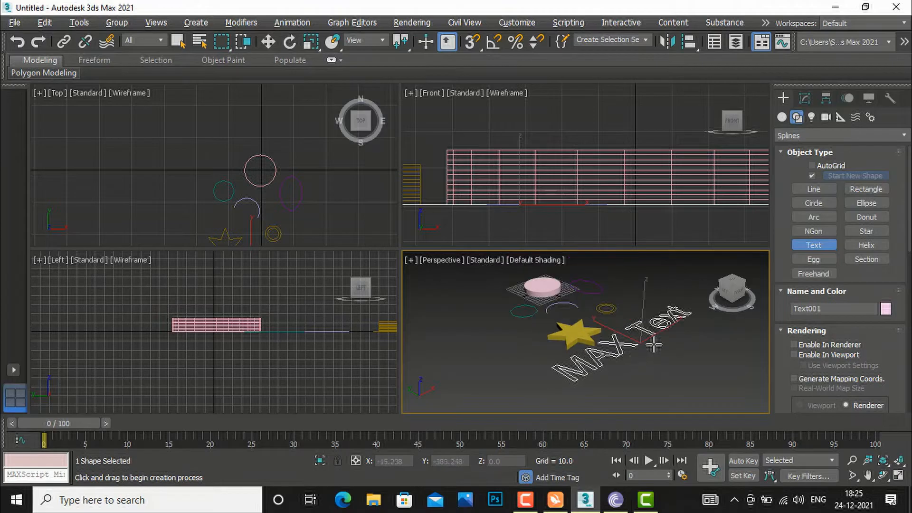
- Change the font of the text spline to Arial Black
{"action": "scroll", "coordinate": [864, 340], "scroll_direction": "down", "scroll_amount": 4}
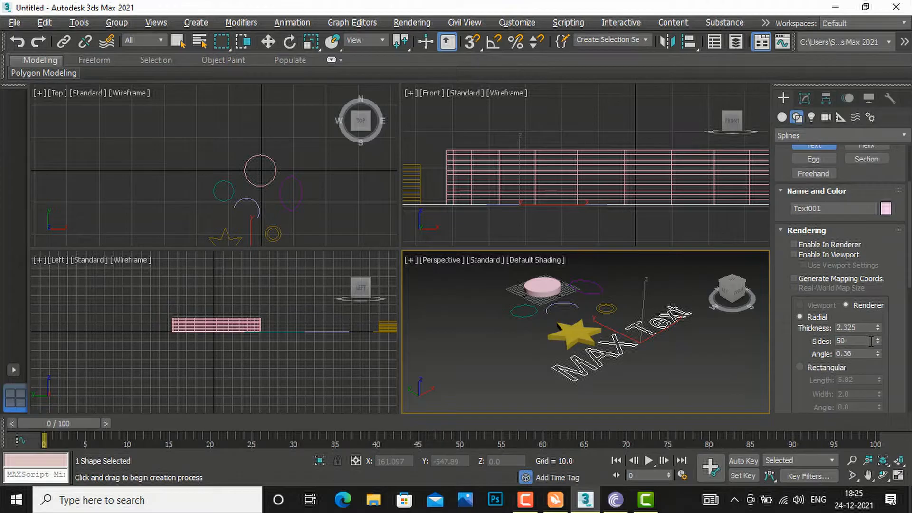
{"action": "scroll", "coordinate": [879, 332], "scroll_direction": "down", "scroll_amount": 5}
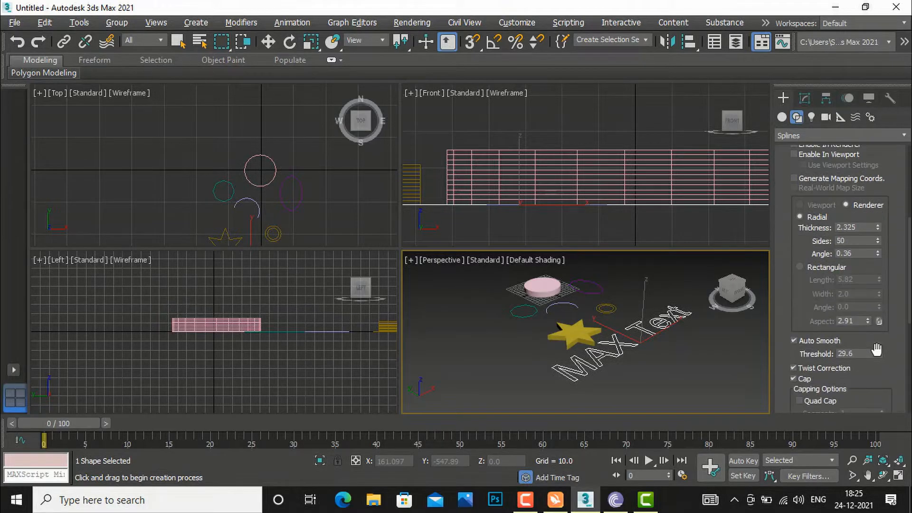
{"action": "scroll", "coordinate": [877, 349], "scroll_direction": "down", "scroll_amount": 2}
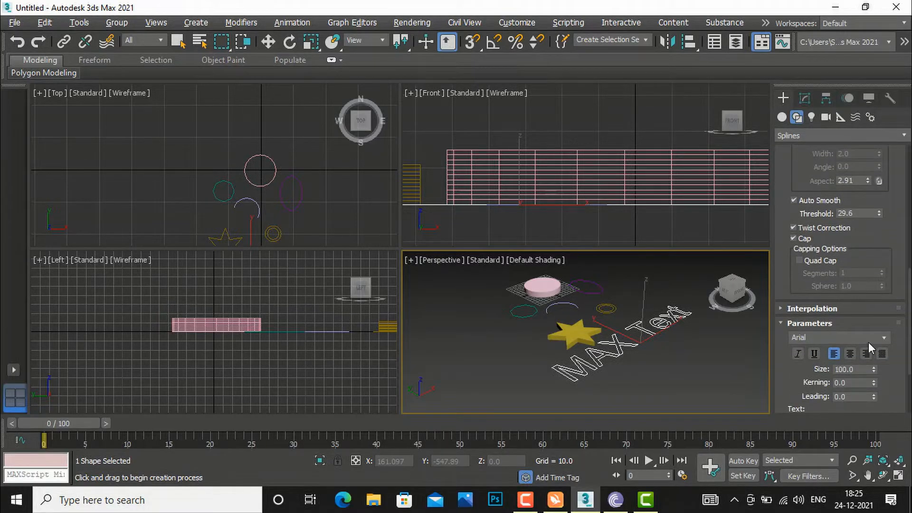
{"action": "left_click", "coordinate": [885, 337]}
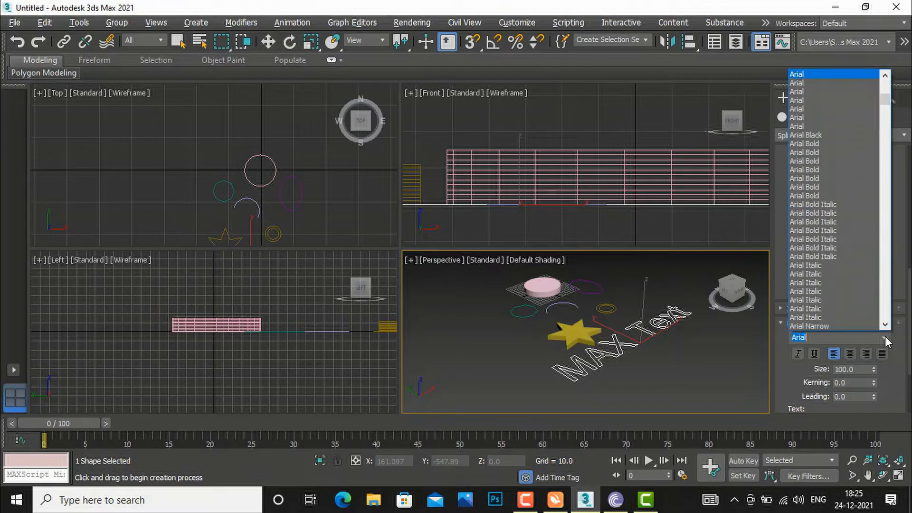
{"action": "left_click", "coordinate": [815, 136]}
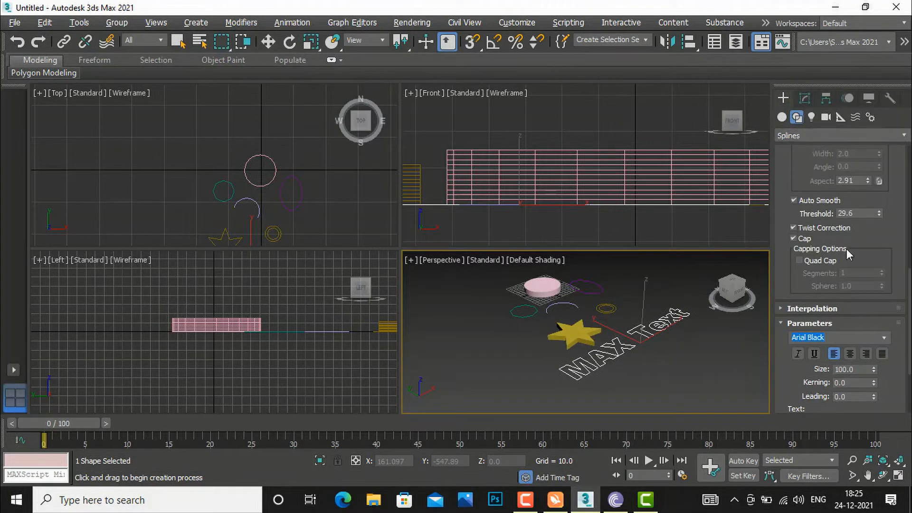
- Set the text spline's font to Berlin Sans FB and its size to 93
{"action": "left_click", "coordinate": [883, 337]}
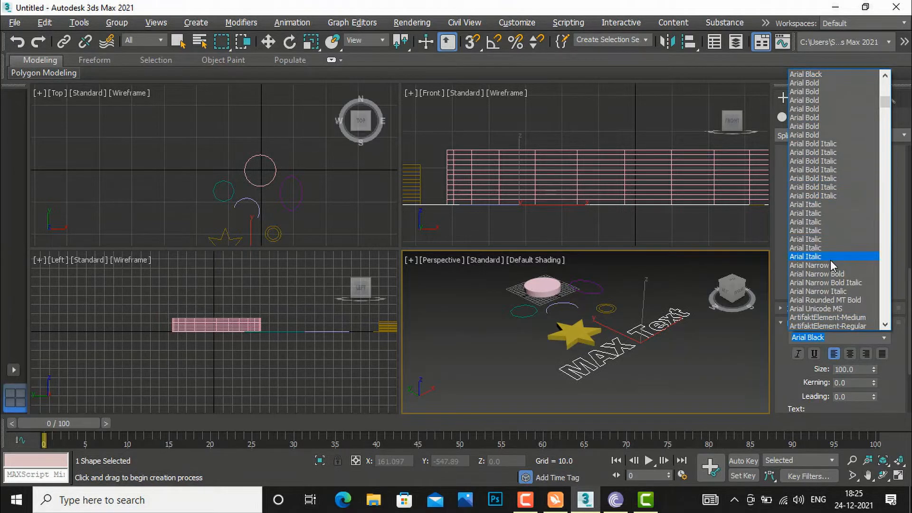
{"action": "scroll", "coordinate": [830, 286], "scroll_direction": "down", "scroll_amount": 9}
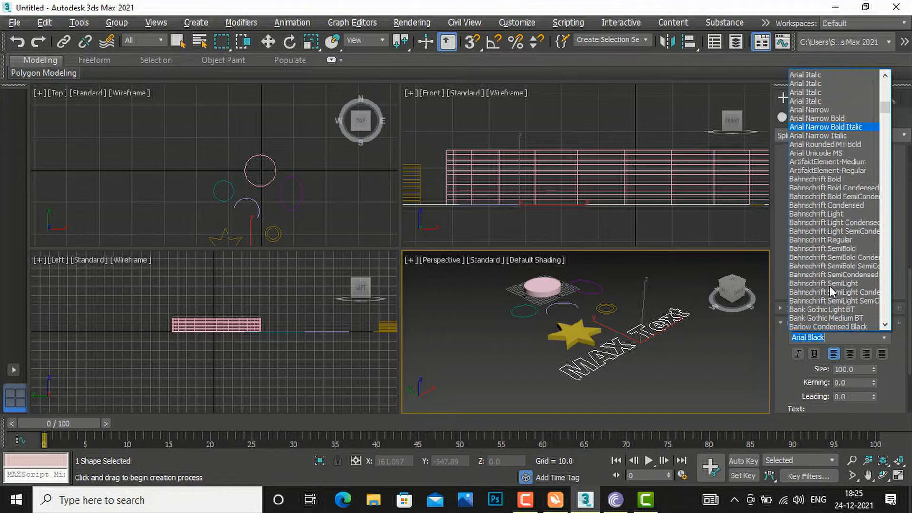
{"action": "scroll", "coordinate": [830, 286], "scroll_direction": "down", "scroll_amount": 8}
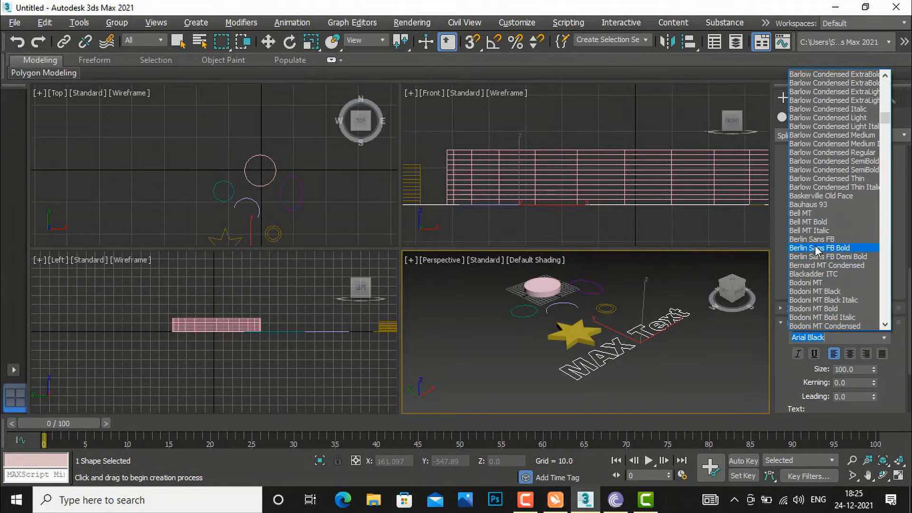
{"action": "left_click", "coordinate": [814, 239]}
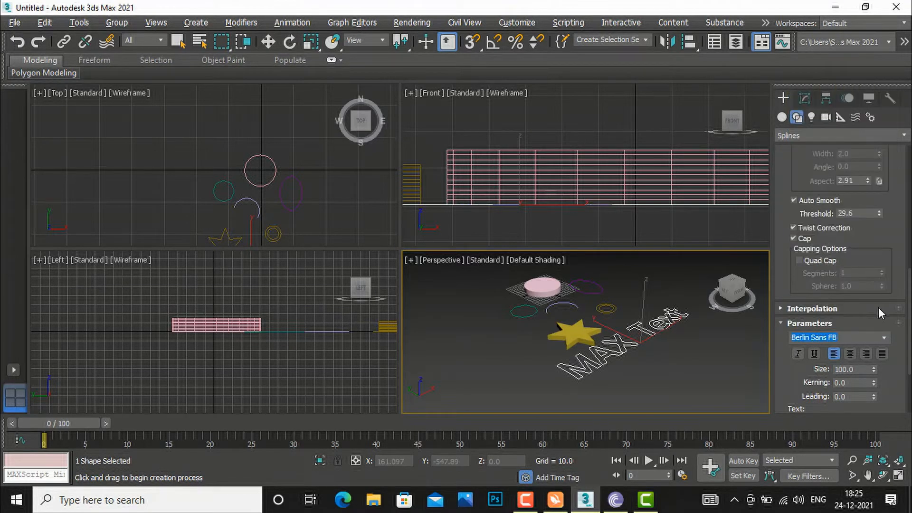
{"action": "scroll", "coordinate": [891, 356], "scroll_direction": "down", "scroll_amount": 3}
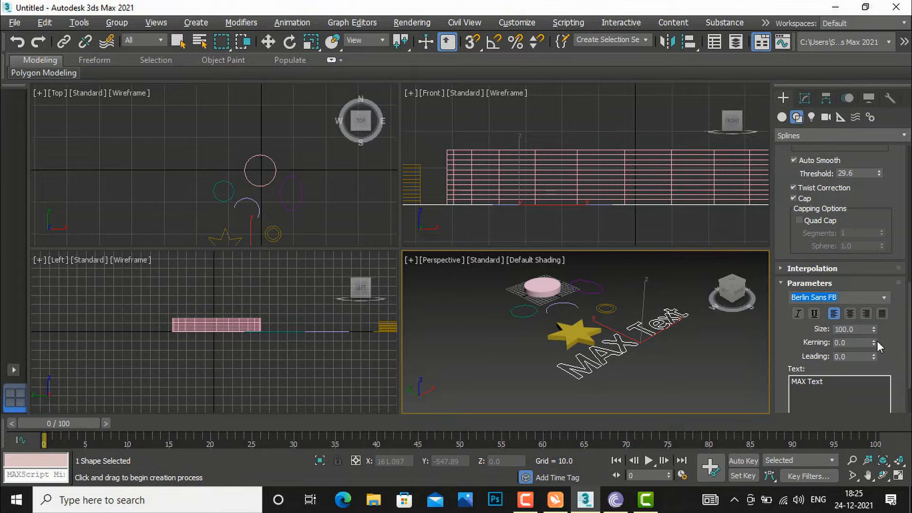
{"action": "left_click_drag", "start_coordinate": [874, 326], "coordinate": [879, 350]}
- Replace the wording of the text spline with ARCHITECTURE
{"action": "scroll", "coordinate": [879, 354], "scroll_direction": "down", "scroll_amount": 1}
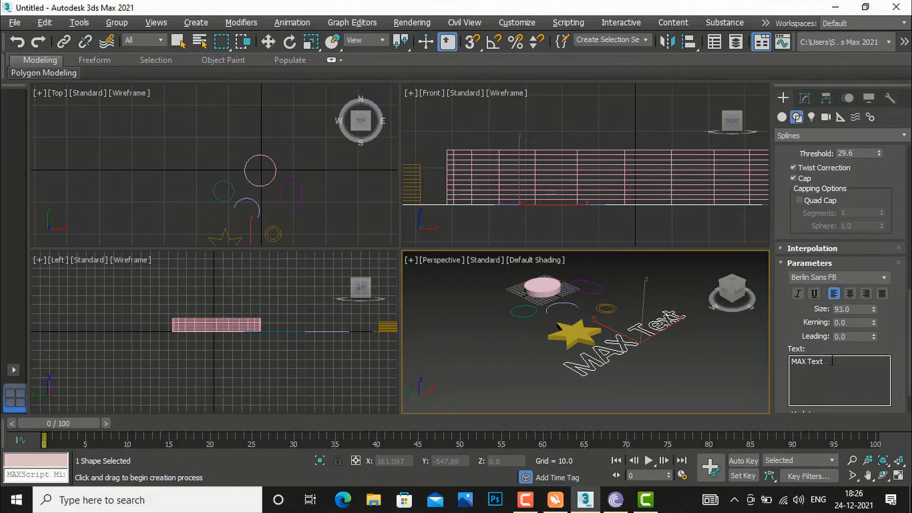
{"action": "left_click_drag", "start_coordinate": [827, 362], "coordinate": [780, 363]}
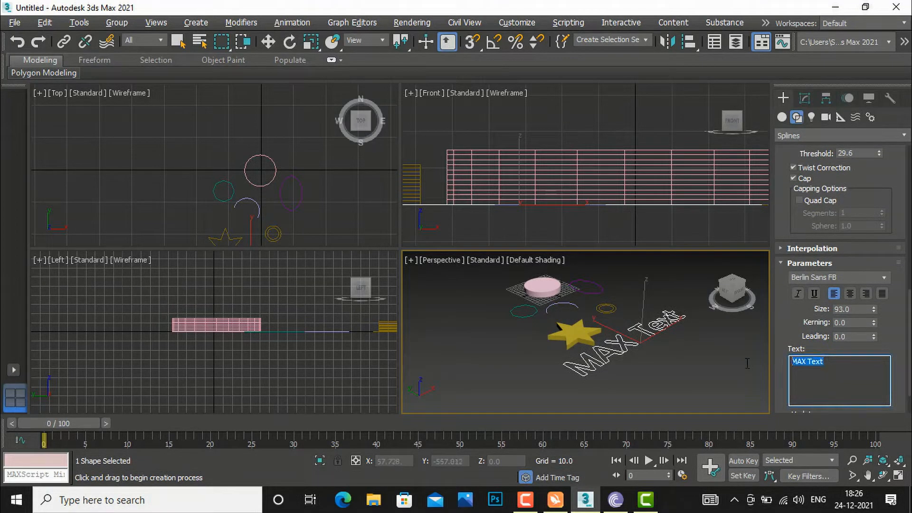
{"action": "type", "text": "AR"}
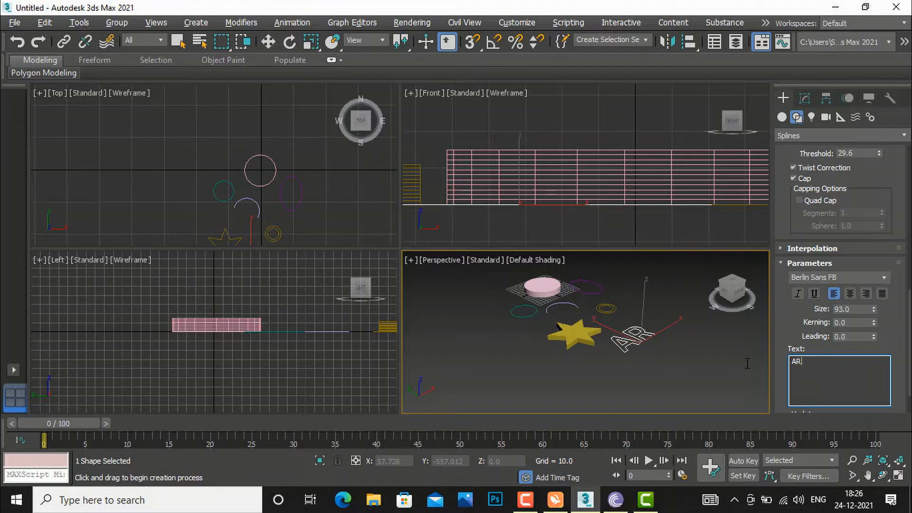
{"action": "type", "text": "CHITEC"}
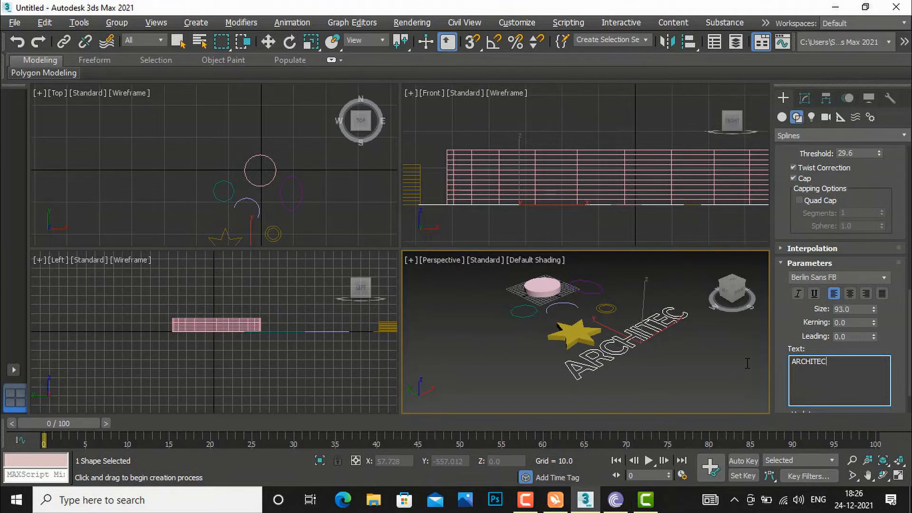
{"action": "type", "text": "TURE"}
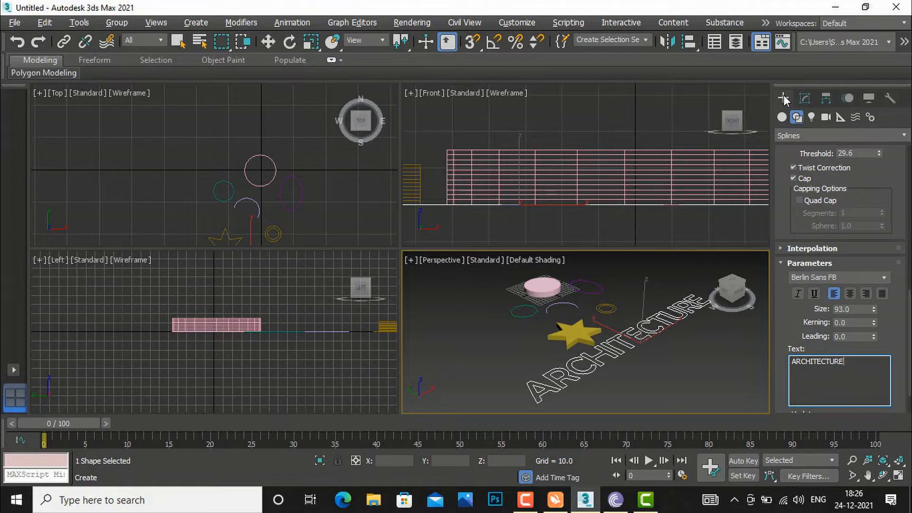
- Apply an Extrude modifier to the ARCHITECTURE text and set the extrusion amount to 10
{"action": "left_click", "coordinate": [806, 98]}
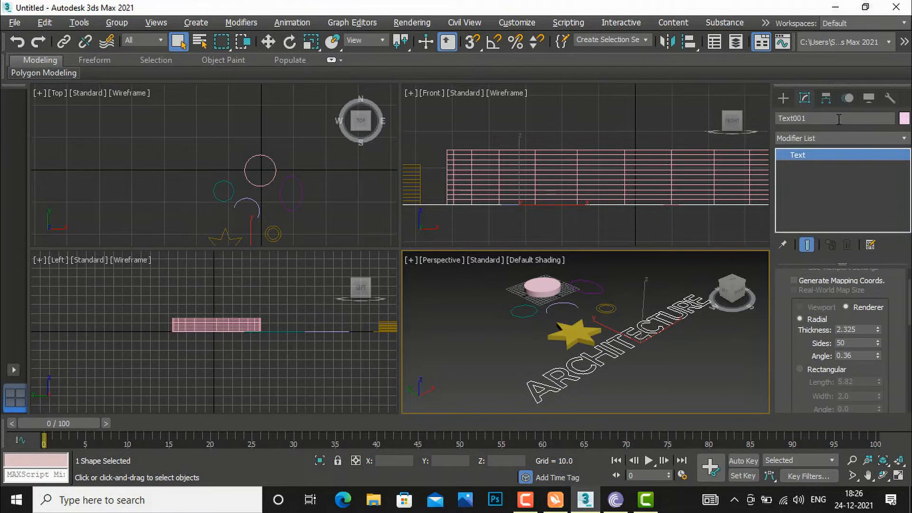
{"action": "left_click", "coordinate": [845, 137]}
{"action": "scroll", "coordinate": [842, 318], "scroll_direction": "down", "scroll_amount": 5}
{"action": "scroll", "coordinate": [846, 337], "scroll_direction": "down", "scroll_amount": 7}
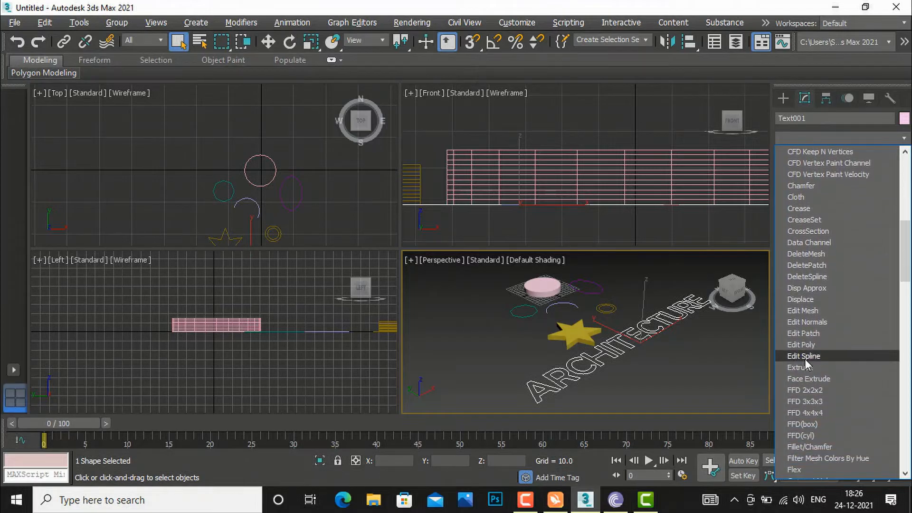
{"action": "left_click", "coordinate": [804, 367]}
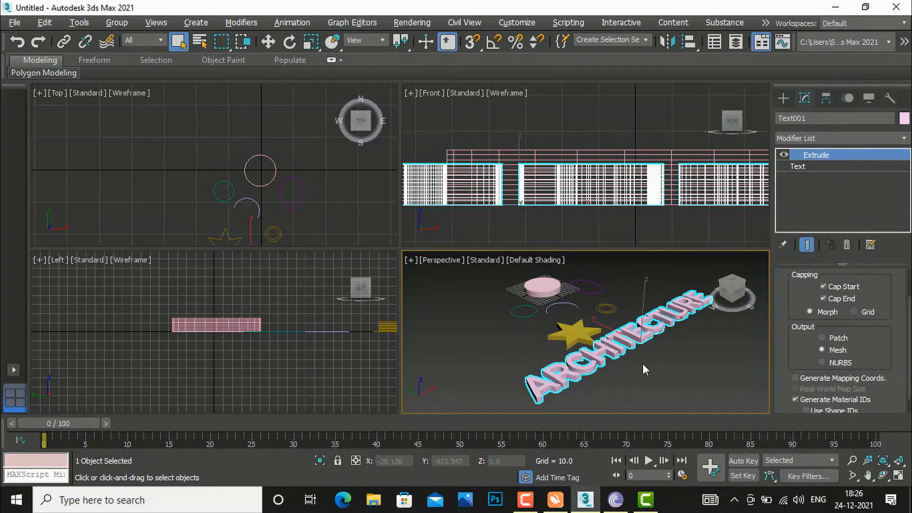
{"action": "scroll", "coordinate": [876, 314], "scroll_direction": "up", "scroll_amount": 2}
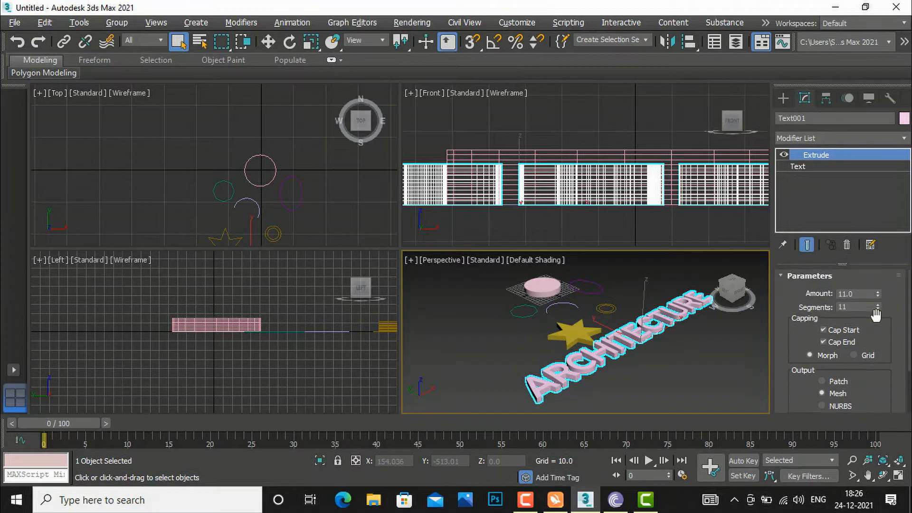
{"action": "mouse_move", "coordinate": [878, 291]}
{"action": "left_mouse_down"}
{"action": "mouse_move", "coordinate": [881, 276]}
{"action": "mouse_move", "coordinate": [884, 293]}
{"action": "left_mouse_up"}
{"action": "scroll", "coordinate": [892, 340], "scroll_direction": "down", "scroll_amount": 3}
{"action": "scroll", "coordinate": [891, 340], "scroll_direction": "up", "scroll_amount": 3}
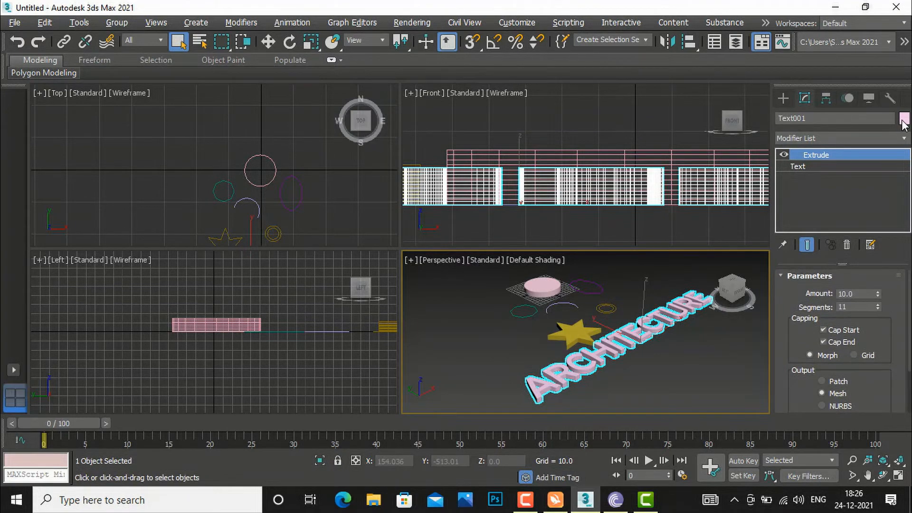
- Change the object color of the extruded text to light red from the 3ds Max palette
{"action": "left_click", "coordinate": [904, 119]}
{"action": "left_click", "coordinate": [348, 226]}
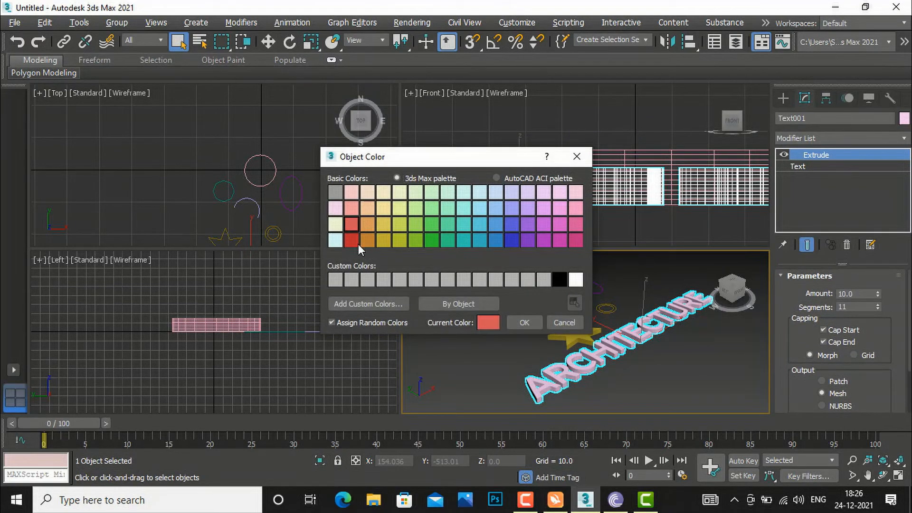
{"action": "left_click", "coordinate": [513, 321]}
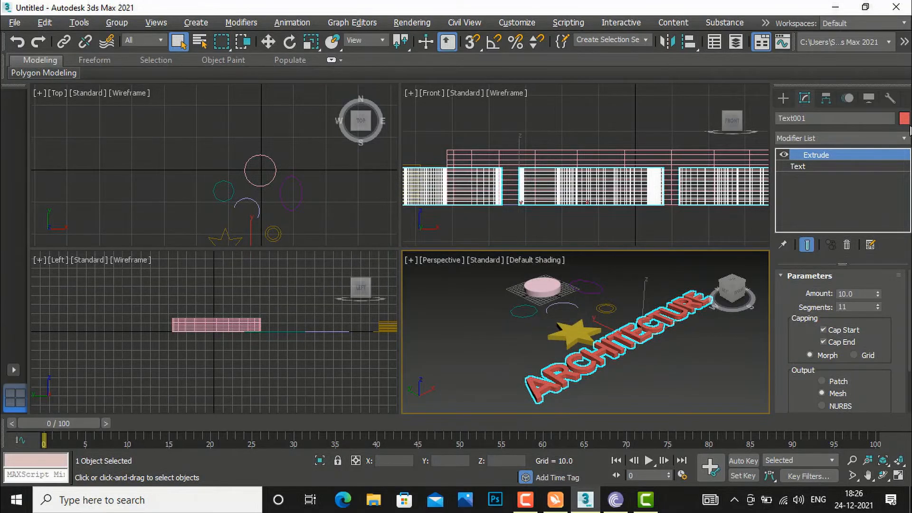
- Change the object color of the extruded text to dark green from the 3ds Max palette
{"action": "left_click", "coordinate": [904, 119]}
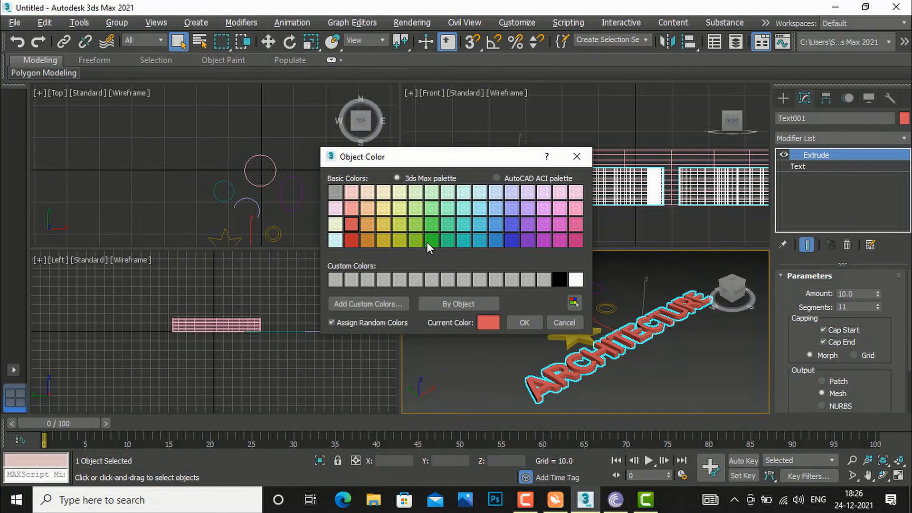
{"action": "left_click", "coordinate": [427, 241]}
{"action": "left_click", "coordinate": [521, 321]}
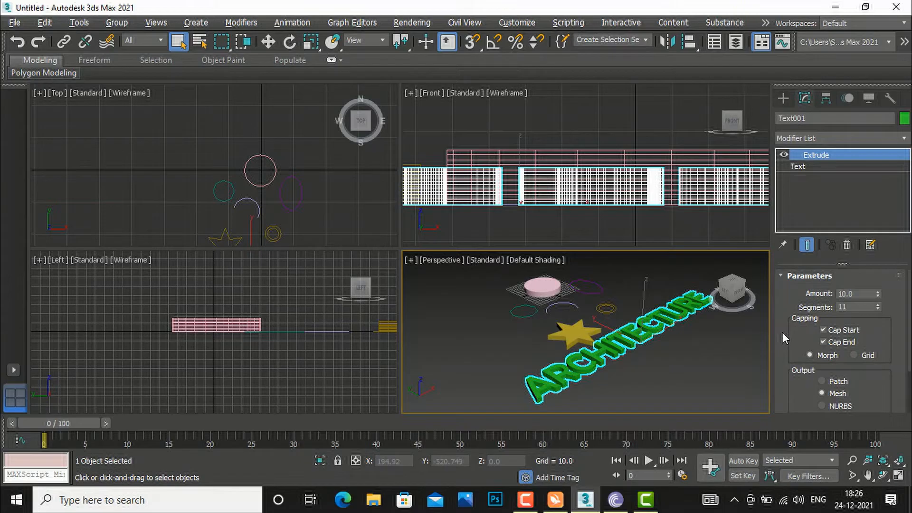
- Draw a helix spline of about one turn beside the ARCHITECTURE text in the Perspective view
{"action": "left_click", "coordinate": [783, 95]}
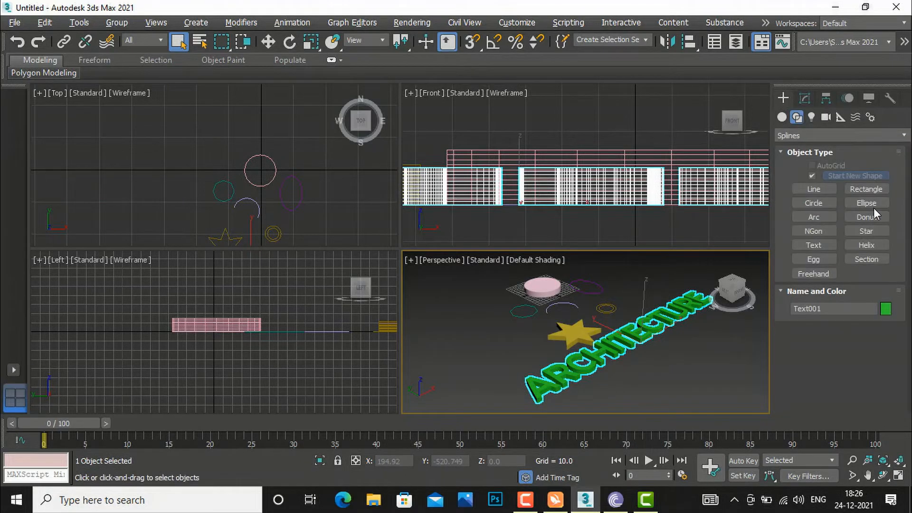
{"action": "left_click", "coordinate": [867, 245]}
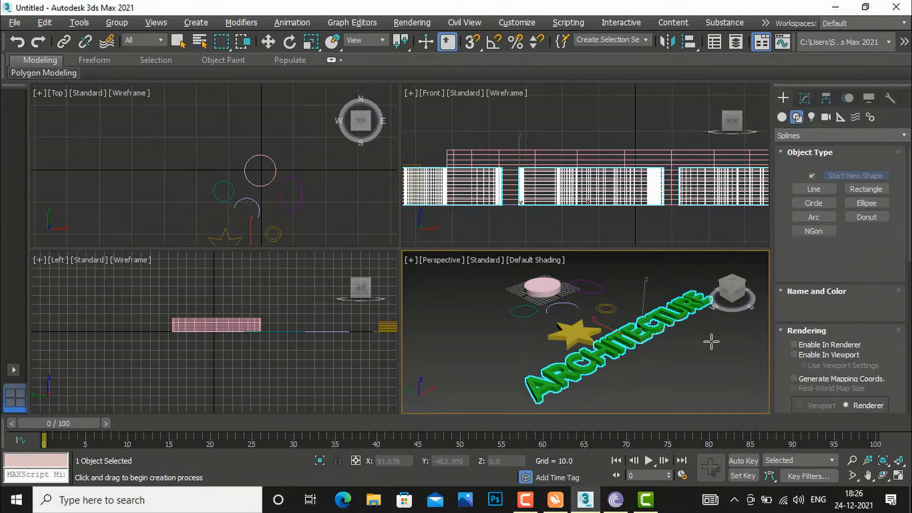
{"action": "left_click_drag", "start_coordinate": [699, 368], "coordinate": [690, 343]}
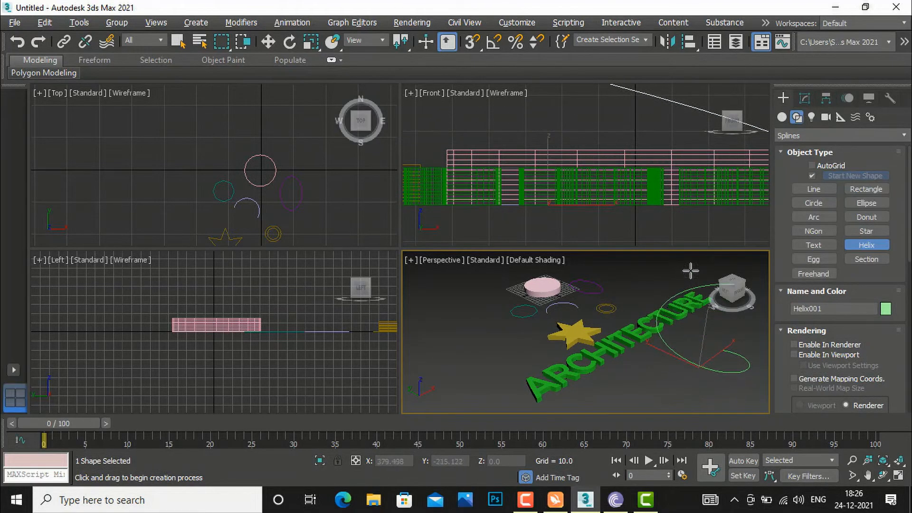
{"action": "left_click", "coordinate": [678, 359]}
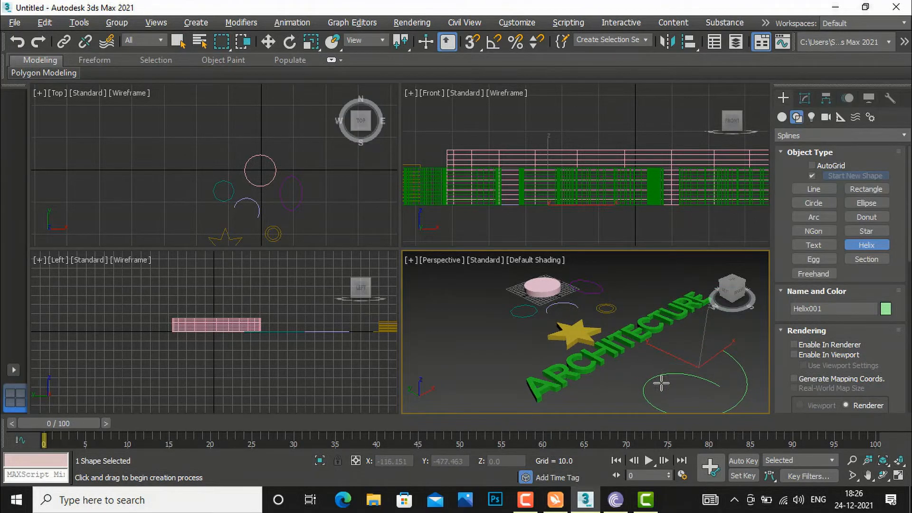
{"action": "left_click", "coordinate": [661, 383]}
{"action": "scroll", "coordinate": [727, 339], "scroll_direction": "up", "scroll_amount": 3}
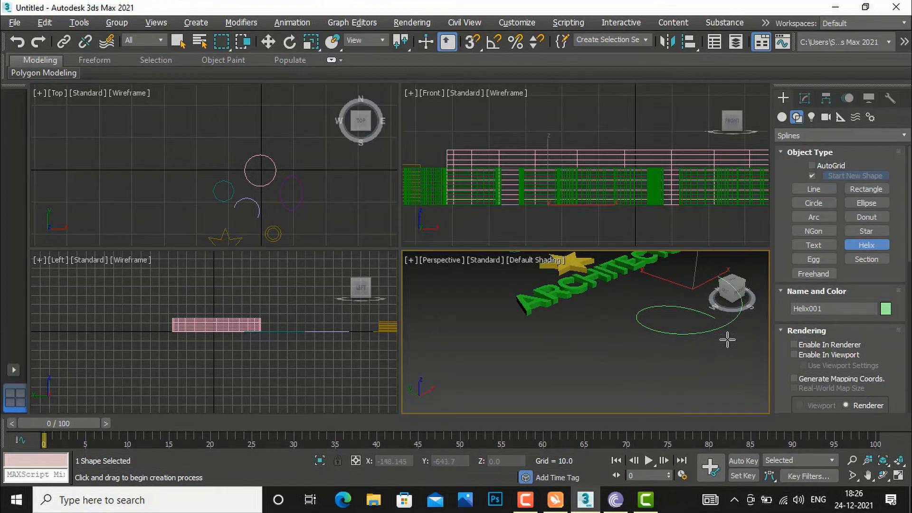
{"action": "scroll", "coordinate": [729, 328], "scroll_direction": "up", "scroll_amount": 4}
{"action": "scroll", "coordinate": [625, 325], "scroll_direction": "down", "scroll_amount": 3}
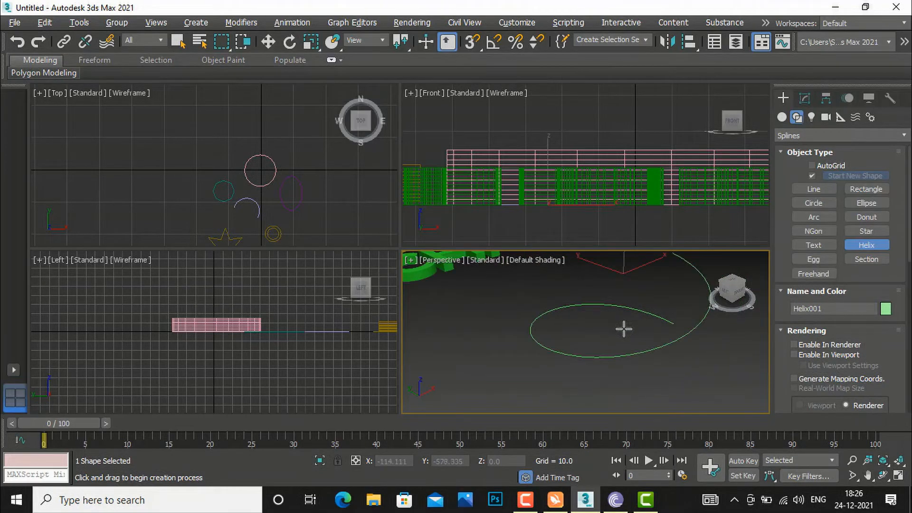
- Draw an outlined egg spline about 105 long and 70 wide beside the helix in the Perspective view
{"action": "left_click", "coordinate": [814, 263]}
{"action": "left_click_drag", "start_coordinate": [464, 364], "coordinate": [453, 329]}
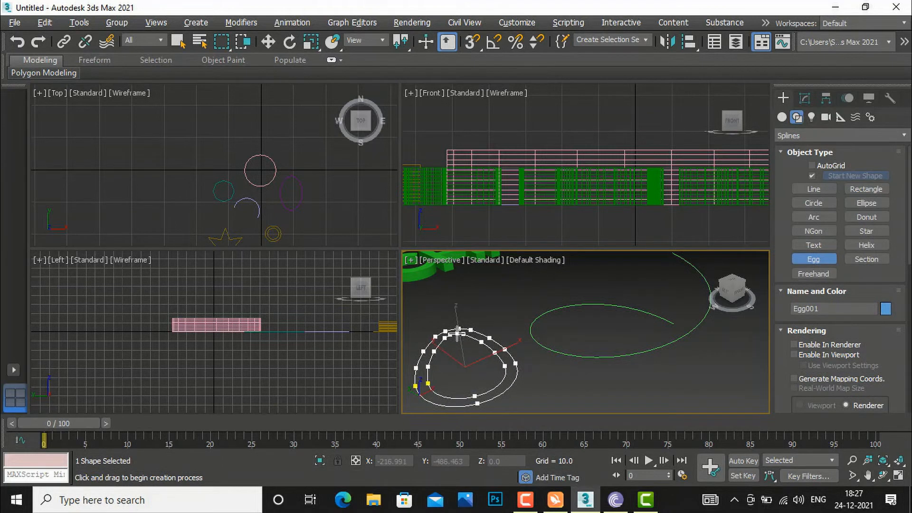
{"action": "left_click", "coordinate": [457, 335]}
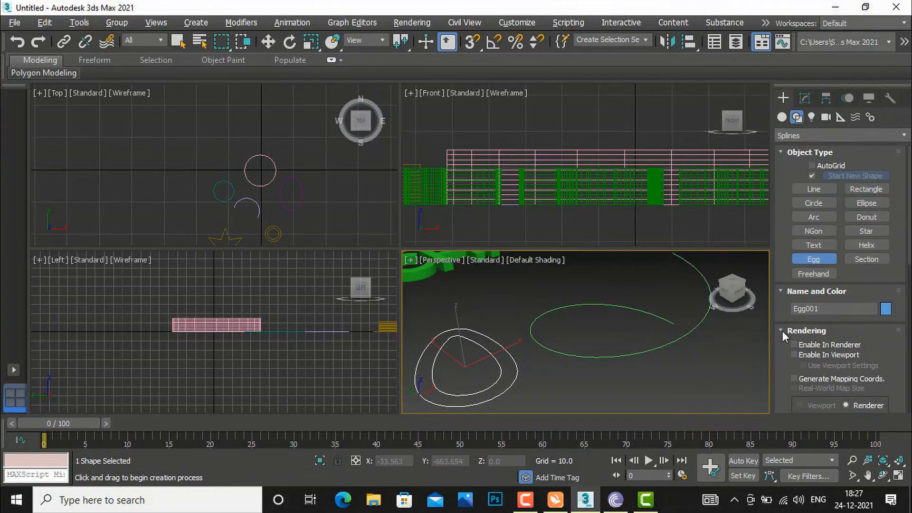
- Enlarge the egg by raising its length to about 129 and increasing its width further
{"action": "scroll", "coordinate": [843, 335], "scroll_direction": "down", "scroll_amount": 3}
{"action": "scroll", "coordinate": [844, 334], "scroll_direction": "down", "scroll_amount": 1}
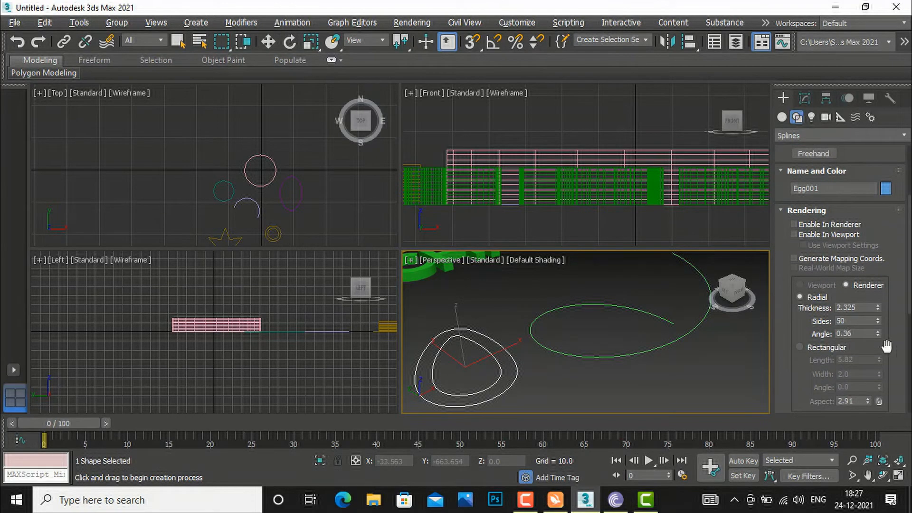
{"action": "scroll", "coordinate": [886, 346], "scroll_direction": "down", "scroll_amount": 12}
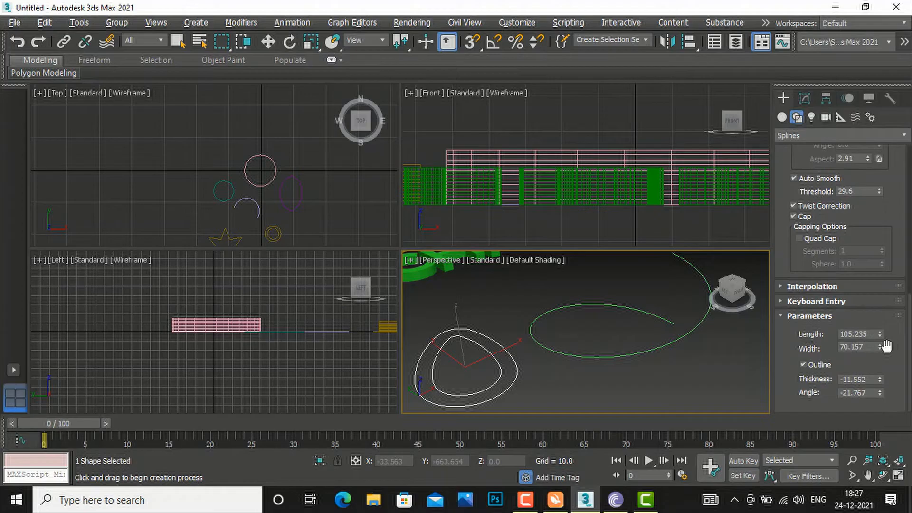
{"action": "left_click_drag", "start_coordinate": [879, 331], "coordinate": [859, 170]}
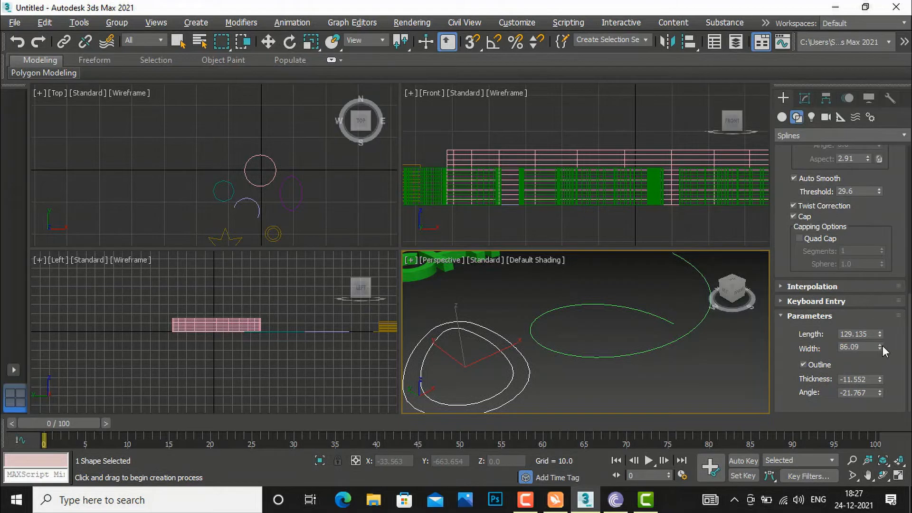
{"action": "left_click_drag", "start_coordinate": [879, 346], "coordinate": [869, 241]}
- Apply an Extrude modifier with an amount of 10 to the egg spline
{"action": "left_click", "coordinate": [804, 97]}
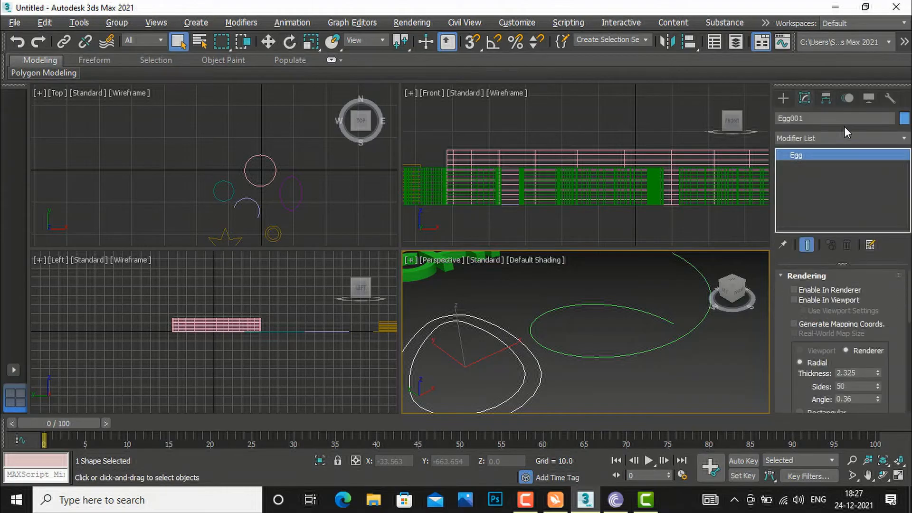
{"action": "left_click", "coordinate": [848, 139]}
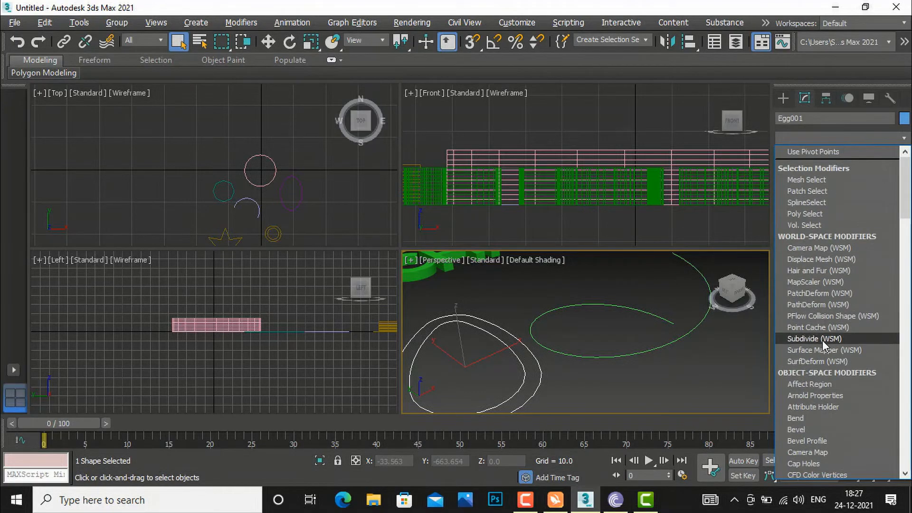
{"action": "scroll", "coordinate": [822, 340], "scroll_direction": "down", "scroll_amount": 3}
{"action": "scroll", "coordinate": [821, 351], "scroll_direction": "down", "scroll_amount": 5}
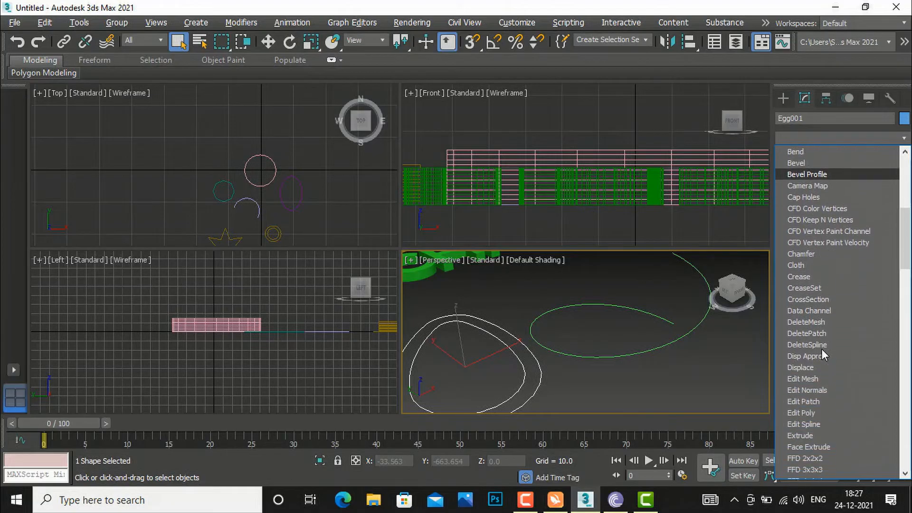
{"action": "left_click", "coordinate": [805, 434]}
{"action": "scroll", "coordinate": [641, 306], "scroll_direction": "down", "scroll_amount": 5}
{"action": "scroll", "coordinate": [569, 321], "scroll_direction": "up", "scroll_amount": 5}
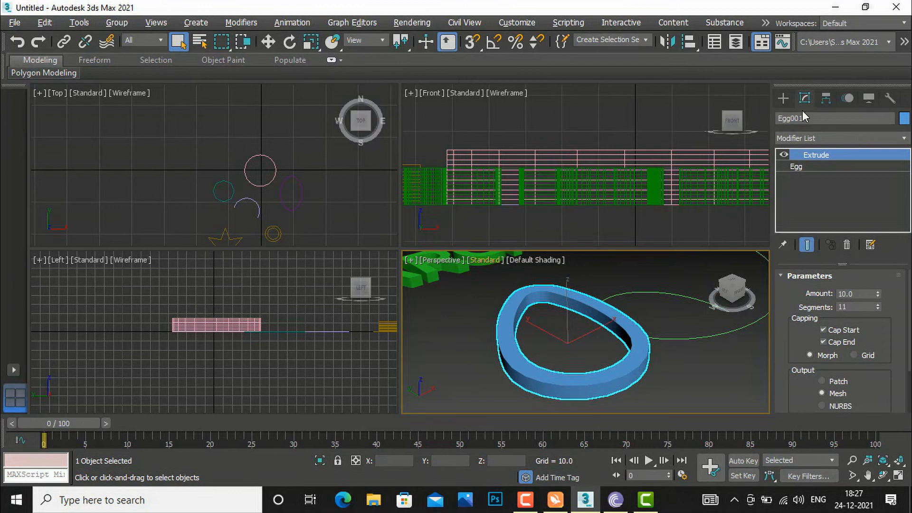
- Draw a section plane about 288 long and 161 wide in front of the extruded egg in the Perspective view
{"action": "left_click", "coordinate": [784, 98]}
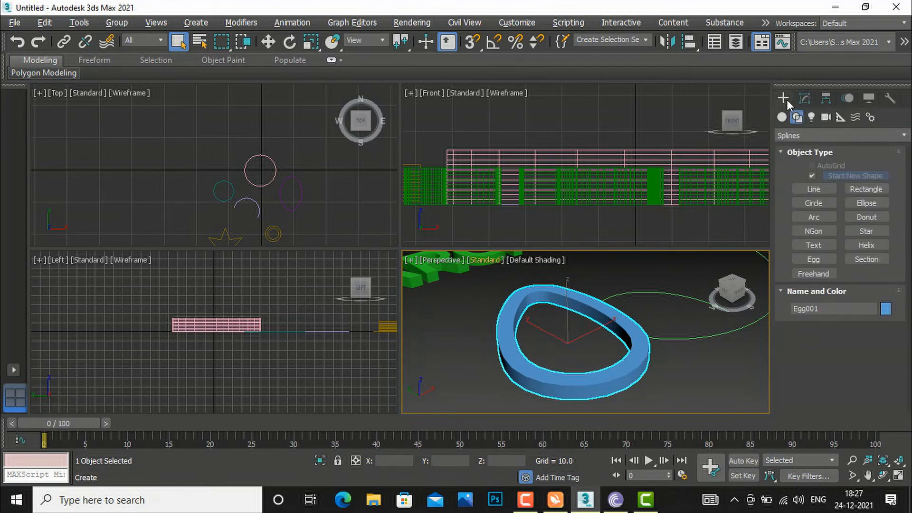
{"action": "left_click", "coordinate": [867, 259]}
{"action": "scroll", "coordinate": [588, 284], "scroll_direction": "down", "scroll_amount": 5}
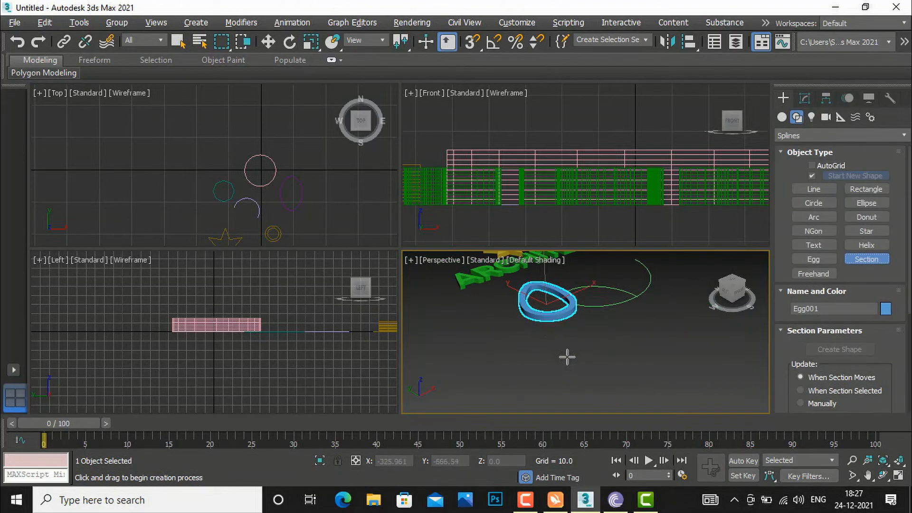
{"action": "left_click_drag", "start_coordinate": [576, 361], "coordinate": [685, 378]}
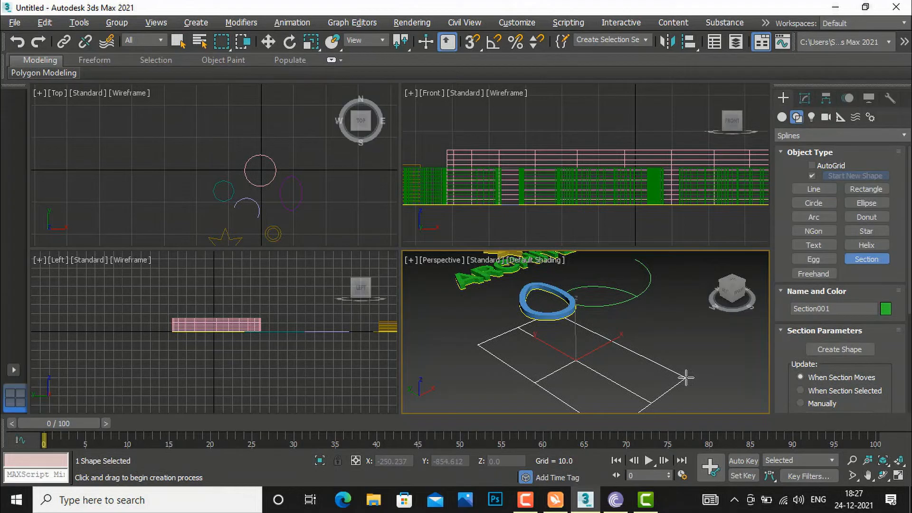
- Create a section shape named SShape001 from the section plane
{"action": "scroll", "coordinate": [664, 349], "scroll_direction": "down", "scroll_amount": 4}
{"action": "scroll", "coordinate": [665, 349], "scroll_direction": "up", "scroll_amount": 2}
{"action": "scroll", "coordinate": [665, 351], "scroll_direction": "down", "scroll_amount": 2}
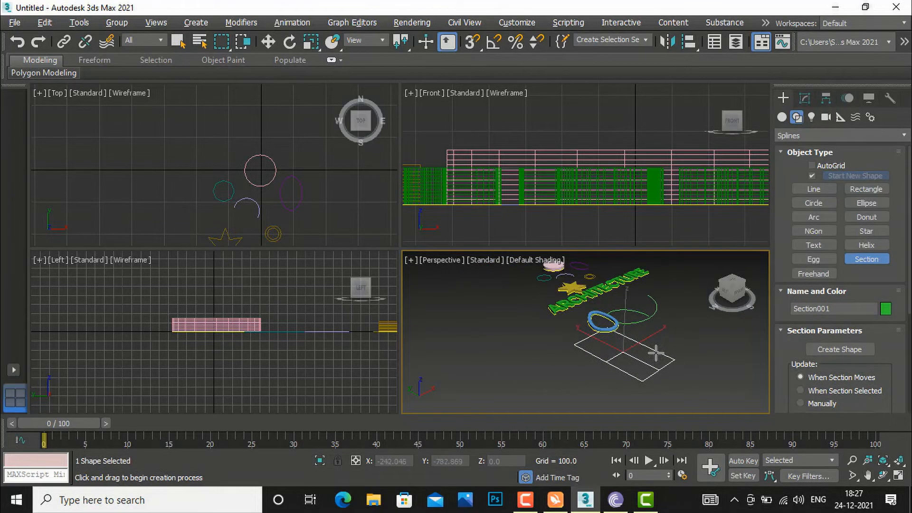
{"action": "scroll", "coordinate": [868, 380], "scroll_direction": "down", "scroll_amount": 1}
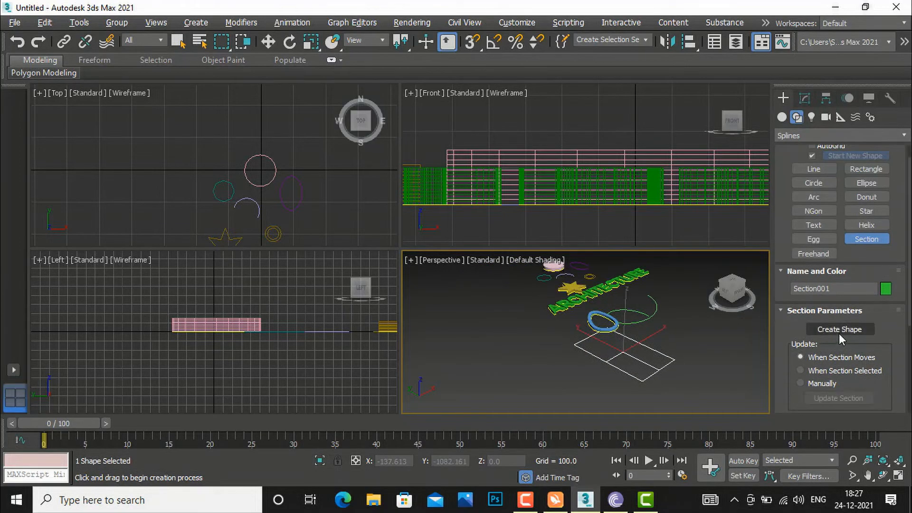
{"action": "scroll", "coordinate": [838, 333], "scroll_direction": "down", "scroll_amount": 4}
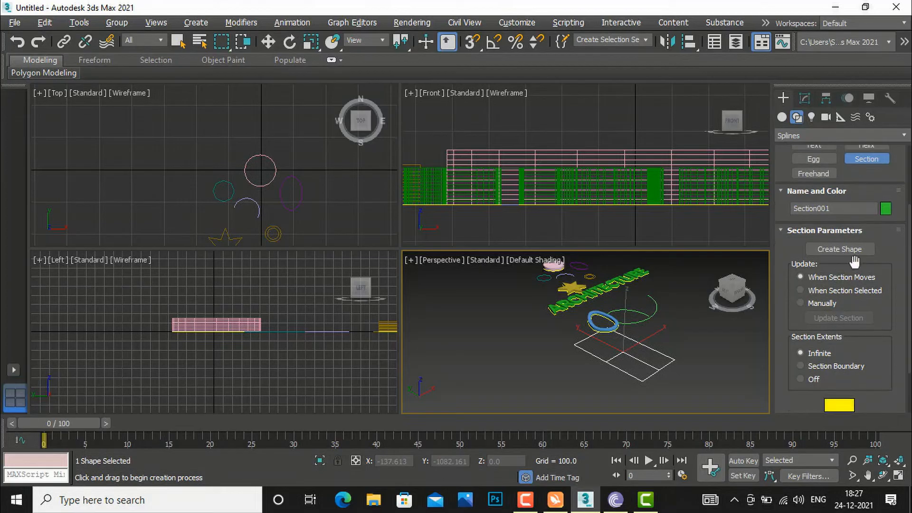
{"action": "left_click", "coordinate": [850, 251]}
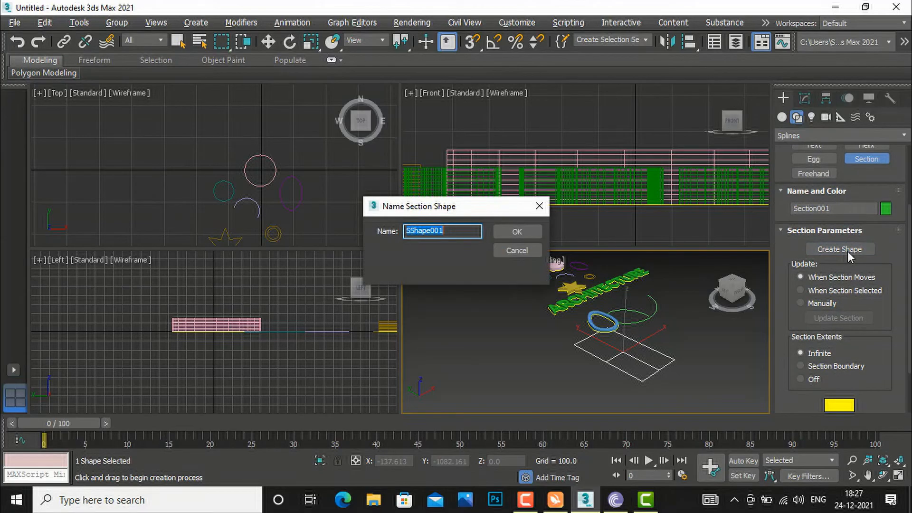
{"action": "left_click", "coordinate": [516, 232]}
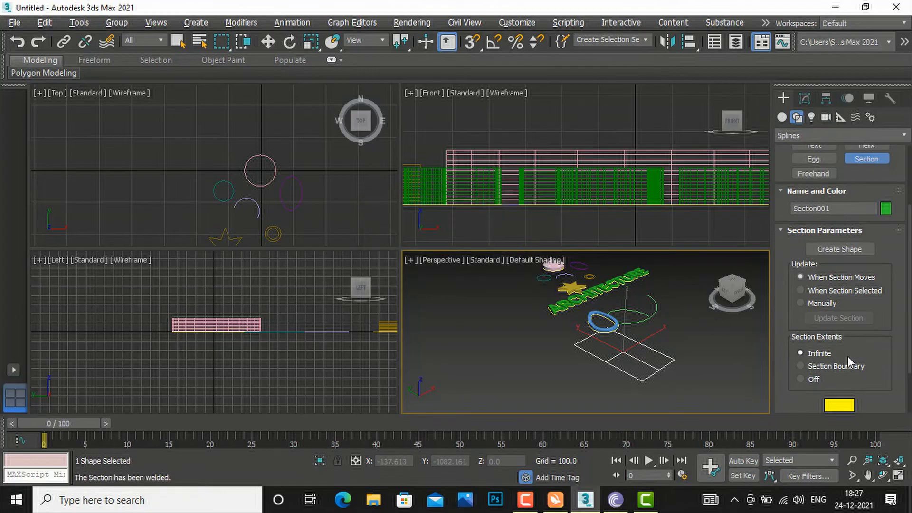
- Adjust the section plane's length and apply an Extrude modifier to the section
{"action": "scroll", "coordinate": [852, 363], "scroll_direction": "down", "scroll_amount": 3}
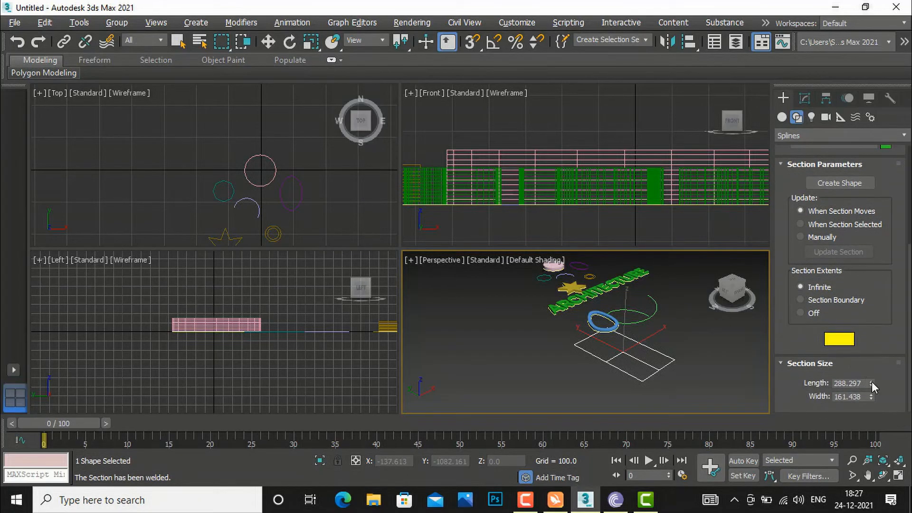
{"action": "left_click_drag", "start_coordinate": [871, 382], "coordinate": [872, 363]}
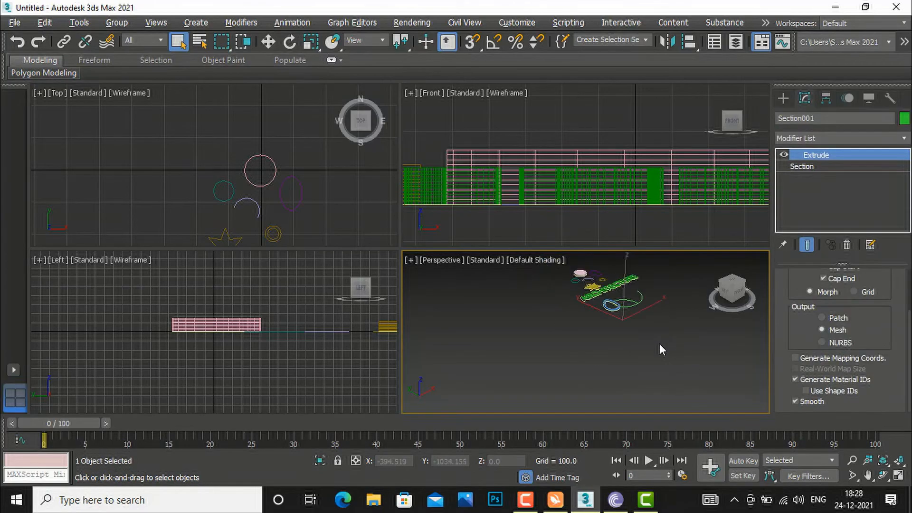
{"action": "middle_click_drag", "start_coordinate": [659, 343], "coordinate": [614, 286], "text": "alt"}
{"action": "scroll", "coordinate": [612, 286], "scroll_direction": "down", "scroll_amount": 6}
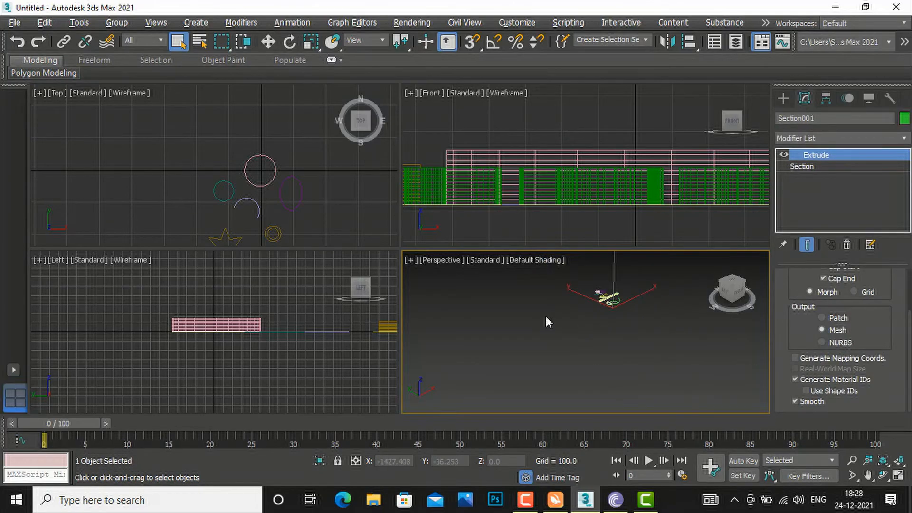
{"action": "scroll", "coordinate": [584, 201], "scroll_direction": "down", "scroll_amount": 5}
{"action": "scroll", "coordinate": [584, 201], "scroll_direction": "down", "scroll_amount": 8}
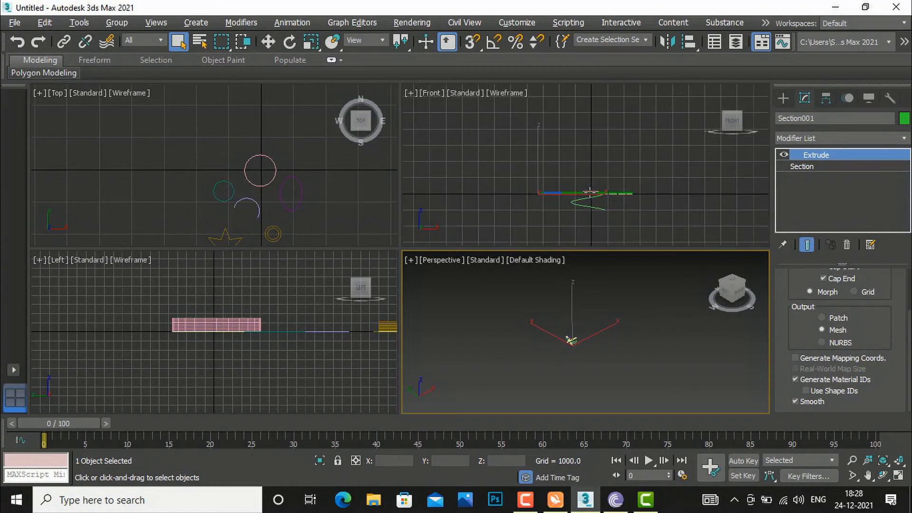
- Draw a large irregular freehand spline outline beside the helix and the ARCHITECTURE text in the Perspective view
{"action": "scroll", "coordinate": [591, 187], "scroll_direction": "up", "scroll_amount": 8}
{"action": "scroll", "coordinate": [603, 386], "scroll_direction": "up", "scroll_amount": 8}
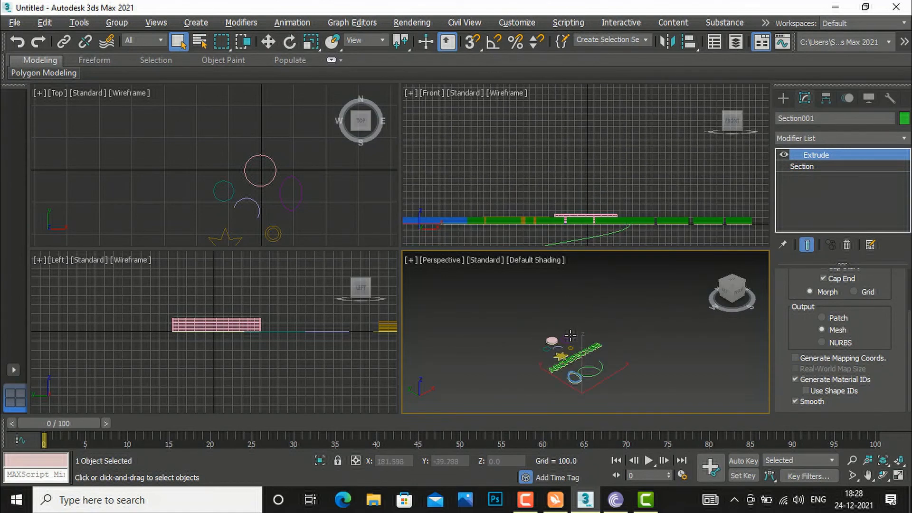
{"action": "left_click", "coordinate": [782, 97]}
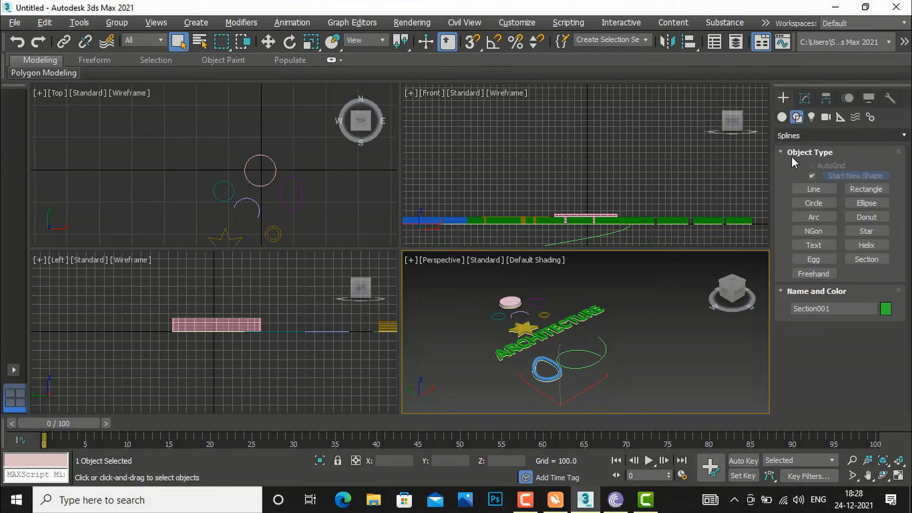
{"action": "left_click", "coordinate": [817, 273]}
{"action": "left_click", "coordinate": [660, 359]}
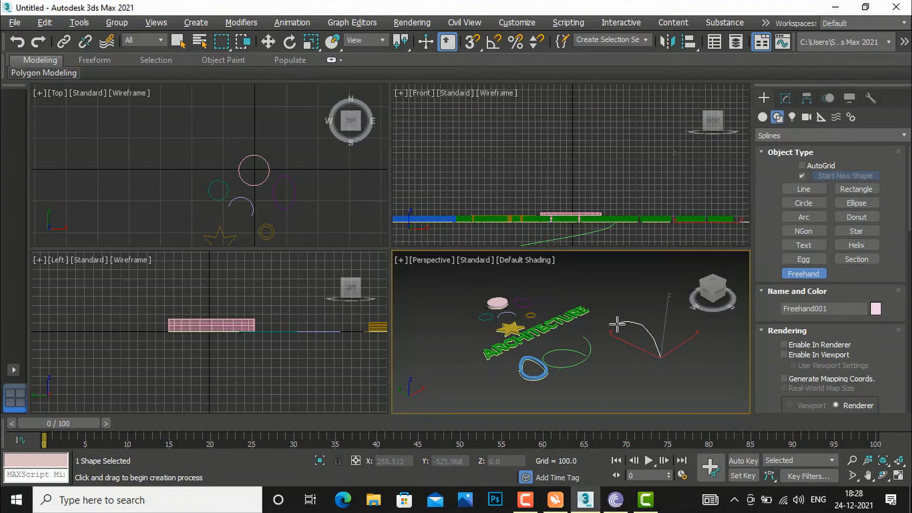
{"action": "mouse_move", "coordinate": [612, 344]}
{"action": "left_mouse_down"}
{"action": "mouse_move", "coordinate": [654, 389]}
{"action": "mouse_move", "coordinate": [713, 383]}
{"action": "left_mouse_up"}
{"action": "mouse_move", "coordinate": [708, 352]}
{"action": "left_mouse_down"}
{"action": "mouse_move", "coordinate": [717, 314]}
{"action": "mouse_move", "coordinate": [667, 307]}
{"action": "mouse_move", "coordinate": [655, 328]}
{"action": "mouse_move", "coordinate": [666, 349]}
{"action": "left_mouse_up"}
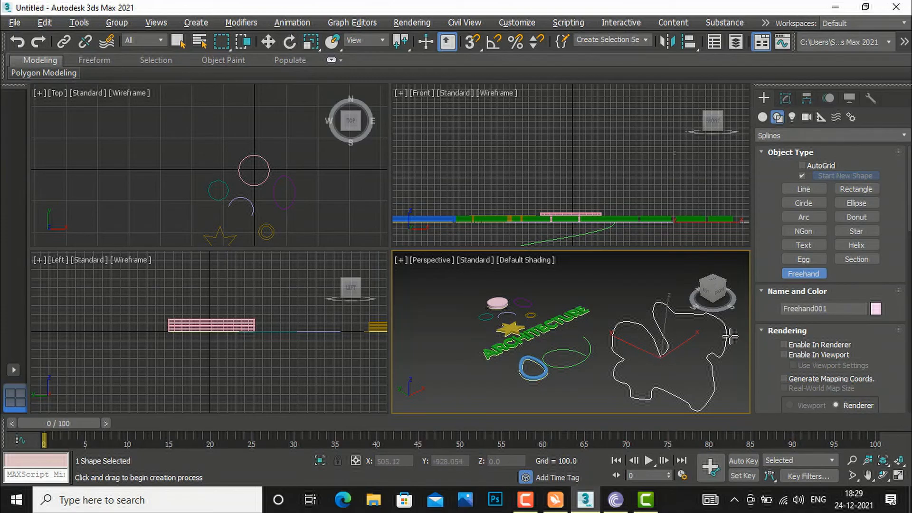
- Bridge the gap in the large freehand outline with a short freehand stroke and draw a second, smaller freehand loop in front of it
{"action": "scroll", "coordinate": [667, 363], "scroll_direction": "up", "scroll_amount": 5}
{"action": "scroll", "coordinate": [654, 354], "scroll_direction": "up", "scroll_amount": 2}
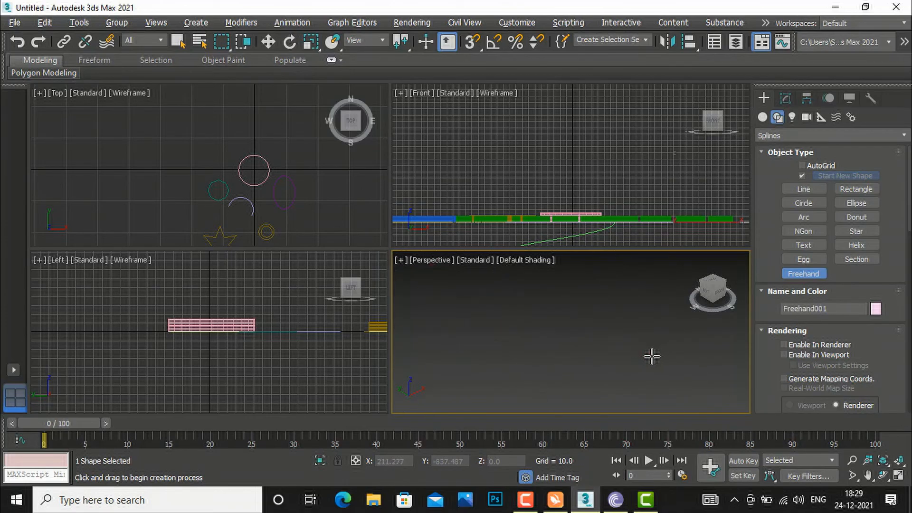
{"action": "left_click_drag", "start_coordinate": [615, 355], "coordinate": [612, 367]}
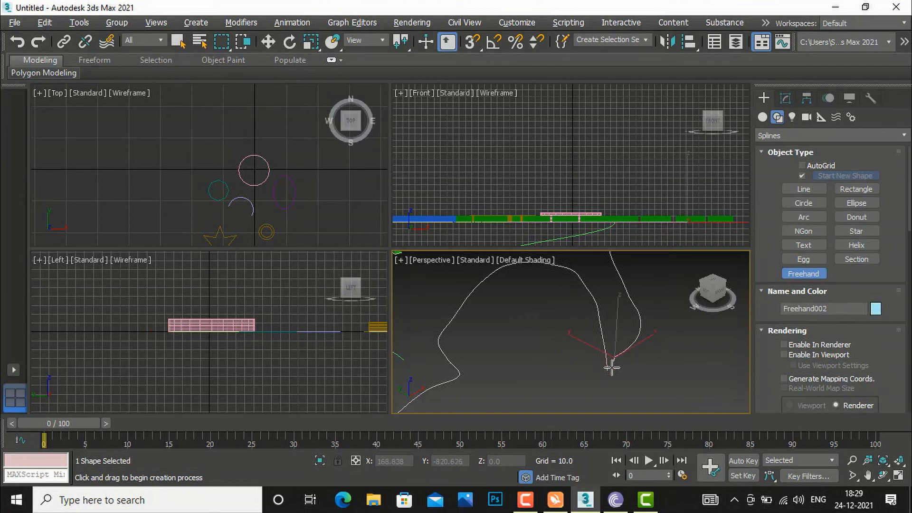
{"action": "scroll", "coordinate": [545, 309], "scroll_direction": "down", "scroll_amount": 6}
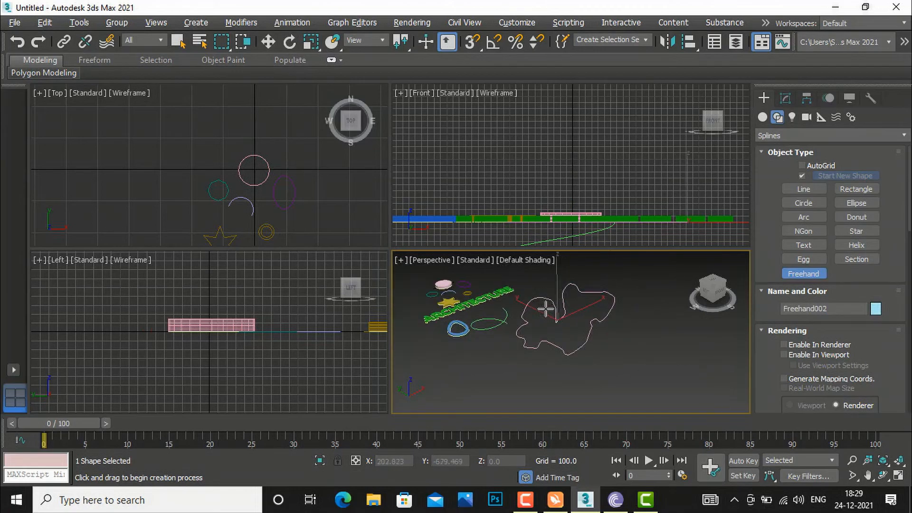
{"action": "mouse_move", "coordinate": [639, 341]}
{"action": "left_mouse_down"}
{"action": "mouse_move", "coordinate": [677, 346]}
{"action": "mouse_move", "coordinate": [655, 382]}
{"action": "mouse_move", "coordinate": [616, 357]}
{"action": "mouse_move", "coordinate": [644, 348]}
{"action": "left_mouse_up"}
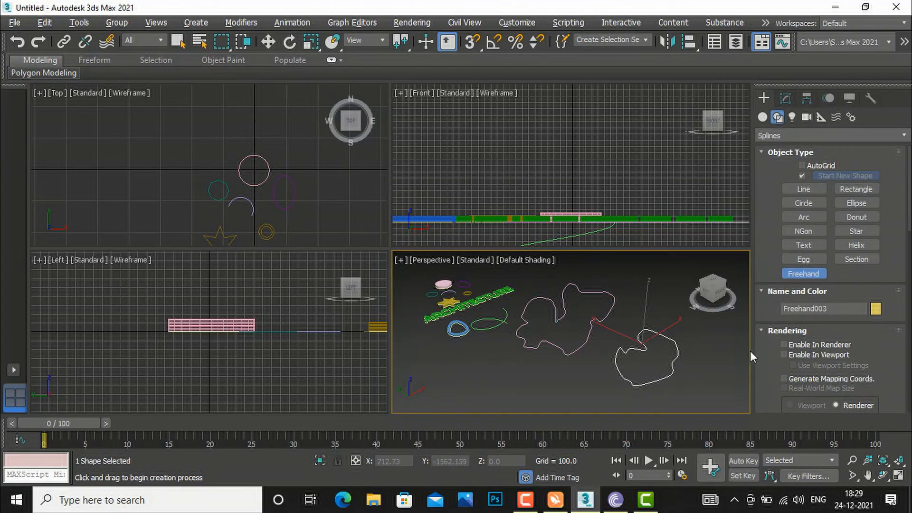
- Apply an Extrude modifier to the smaller freehand loop and set the extrusion amount to 21.5
{"action": "left_click", "coordinate": [783, 99]}
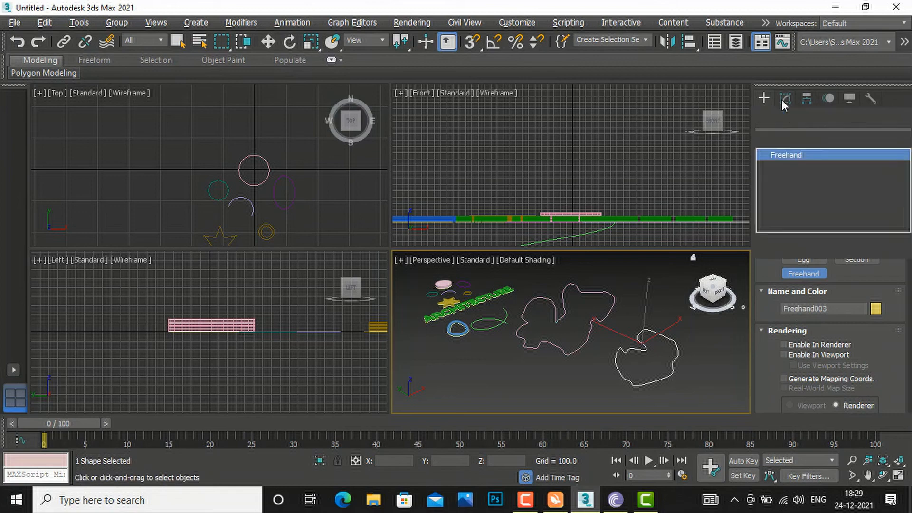
{"action": "left_click", "coordinate": [840, 139]}
{"action": "scroll", "coordinate": [822, 308], "scroll_direction": "down", "scroll_amount": 2}
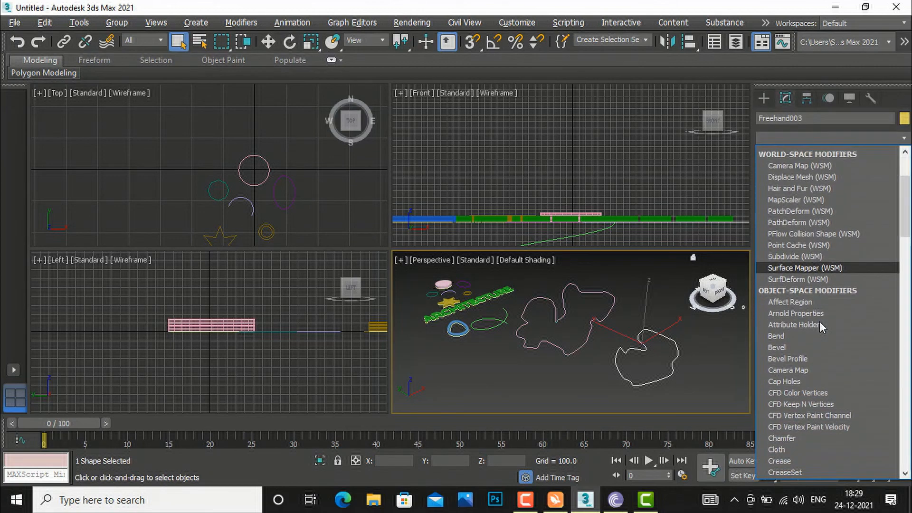
{"action": "scroll", "coordinate": [819, 321], "scroll_direction": "down", "scroll_amount": 8}
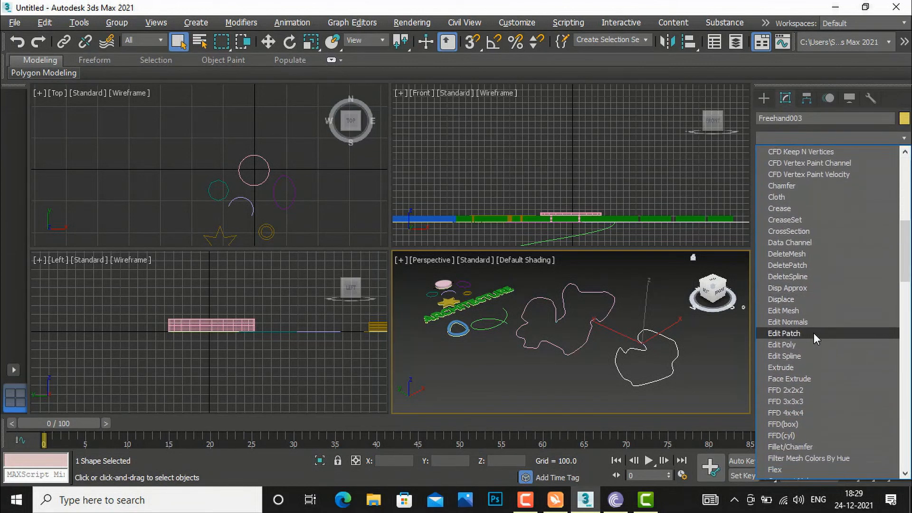
{"action": "left_click", "coordinate": [803, 367]}
{"action": "scroll", "coordinate": [656, 374], "scroll_direction": "up", "scroll_amount": 3}
{"action": "scroll", "coordinate": [656, 374], "scroll_direction": "up", "scroll_amount": 2}
{"action": "scroll", "coordinate": [626, 349], "scroll_direction": "down", "scroll_amount": 4}
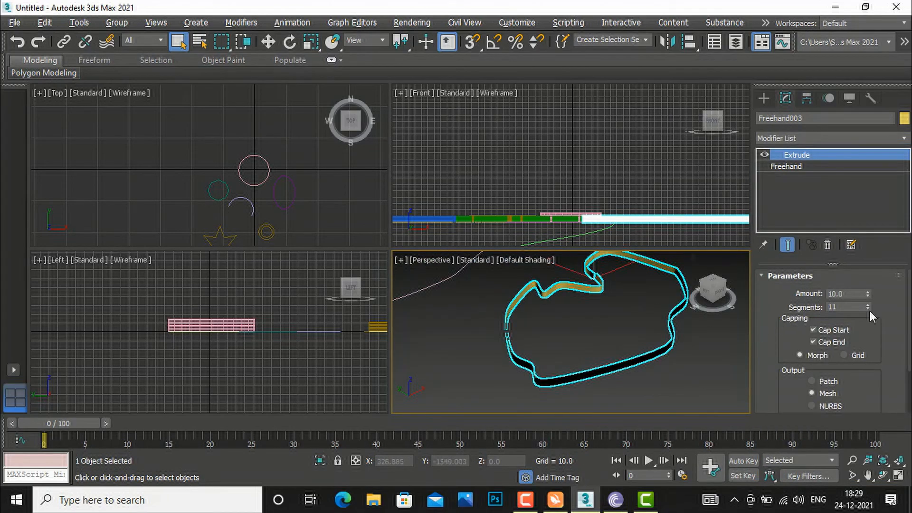
{"action": "left_click_drag", "start_coordinate": [866, 295], "coordinate": [885, 273]}
{"action": "scroll", "coordinate": [848, 340], "scroll_direction": "down", "scroll_amount": 3}
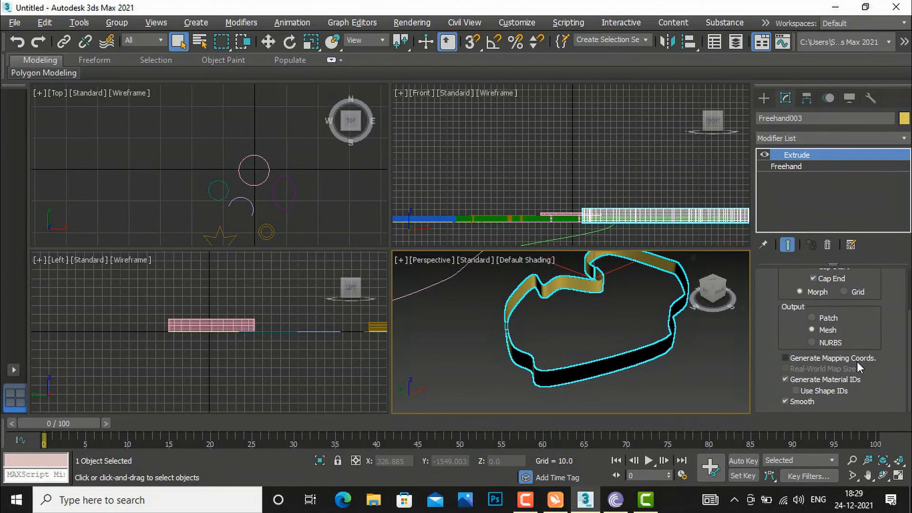
{"action": "scroll", "coordinate": [838, 328], "scroll_direction": "up", "scroll_amount": 3}
{"action": "scroll", "coordinate": [568, 320], "scroll_direction": "down", "scroll_amount": 5}
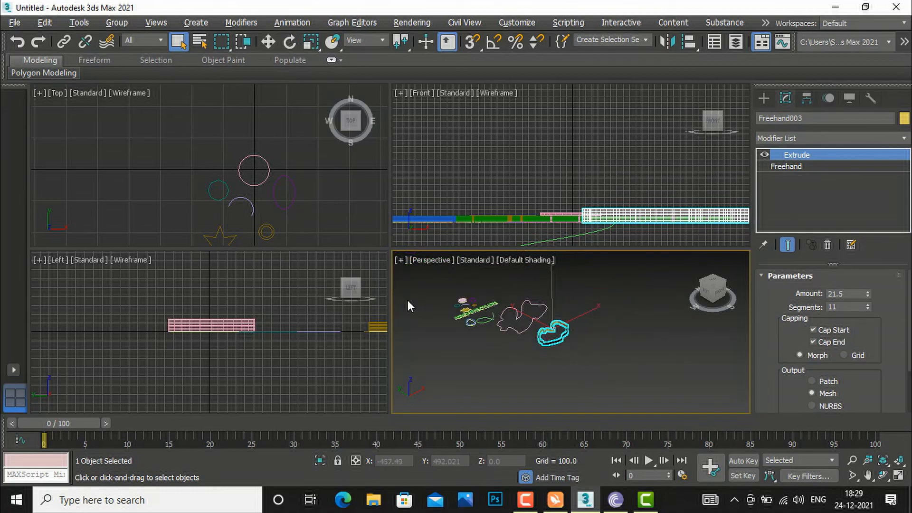
{"action": "scroll", "coordinate": [466, 304], "scroll_direction": "up", "scroll_amount": 5}
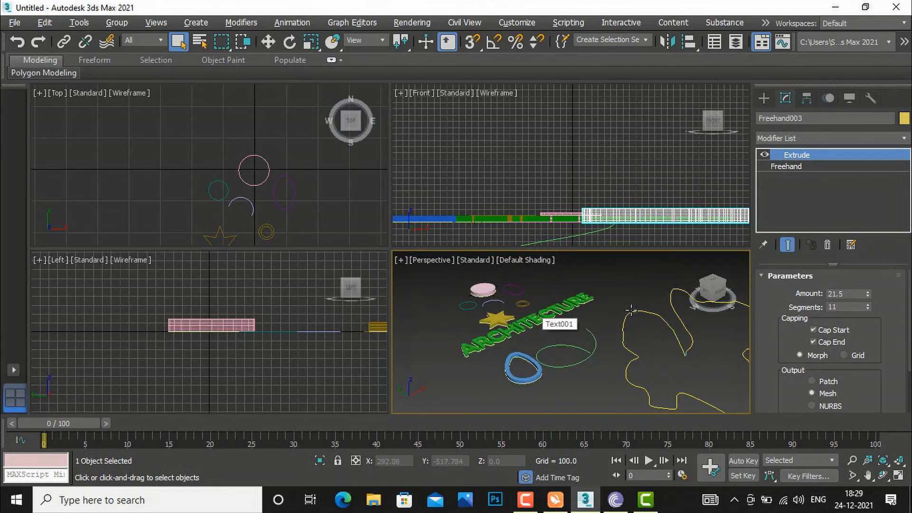
{"action": "scroll", "coordinate": [532, 326], "scroll_direction": "down", "scroll_amount": 5}
{"action": "scroll", "coordinate": [549, 299], "scroll_direction": "up", "scroll_amount": 3}
{"action": "scroll", "coordinate": [548, 295], "scroll_direction": "up", "scroll_amount": 2}
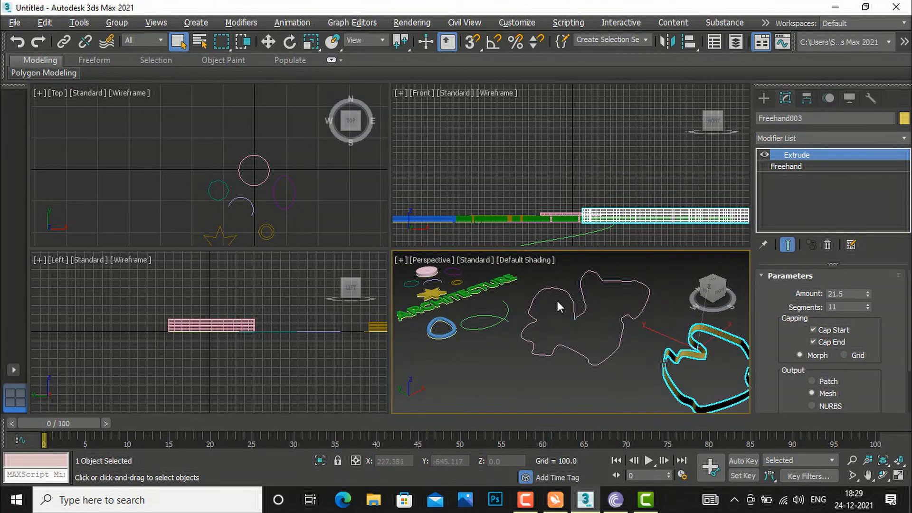